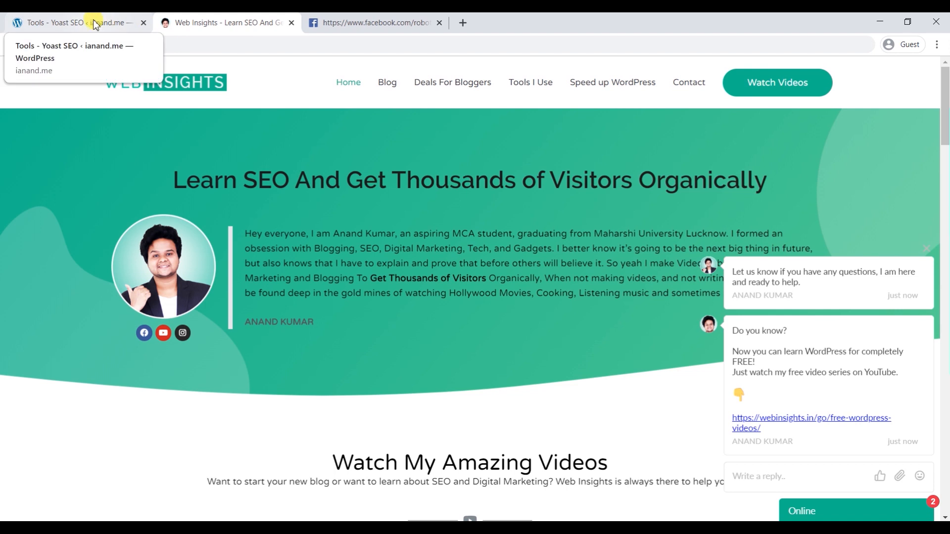
- Start a new line in the Yoast robots.txt editor and begin typing 'Craw'
left_click(95, 23)
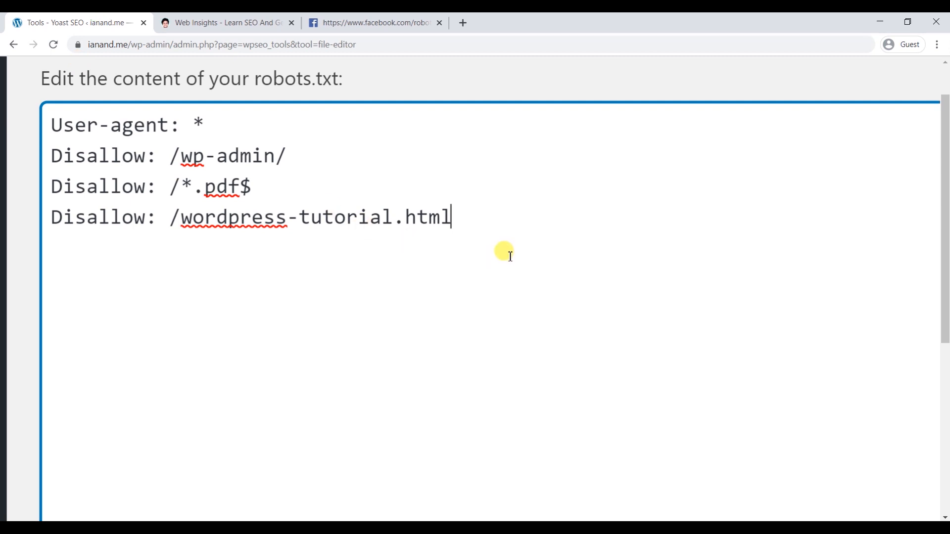
key("Return")
type("Craw")
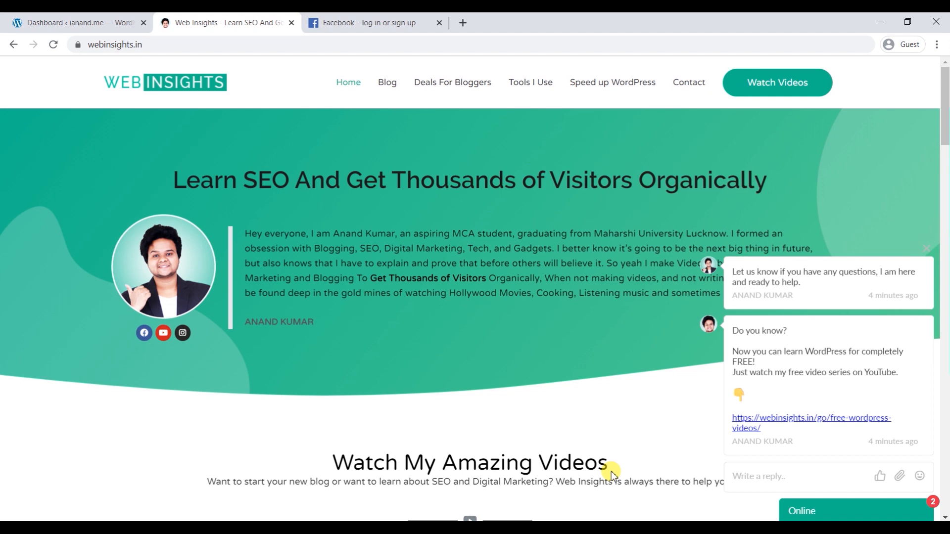
- Load facebook.com/robots.txt in the Facebook tab and select part of its rules
left_click(372, 23)
left_click(236, 19)
key("ctrl+Tab")
left_click(269, 46)
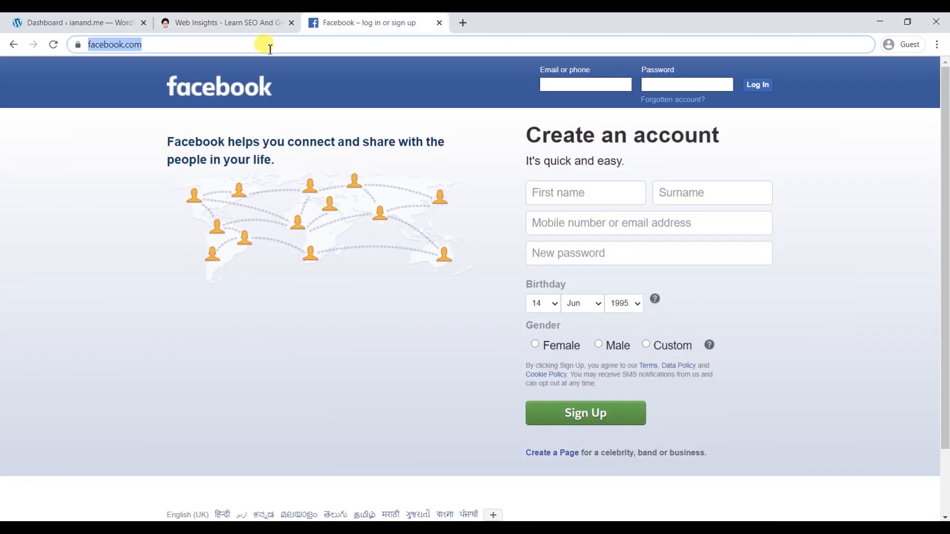
left_click(269, 41)
type("//www.")
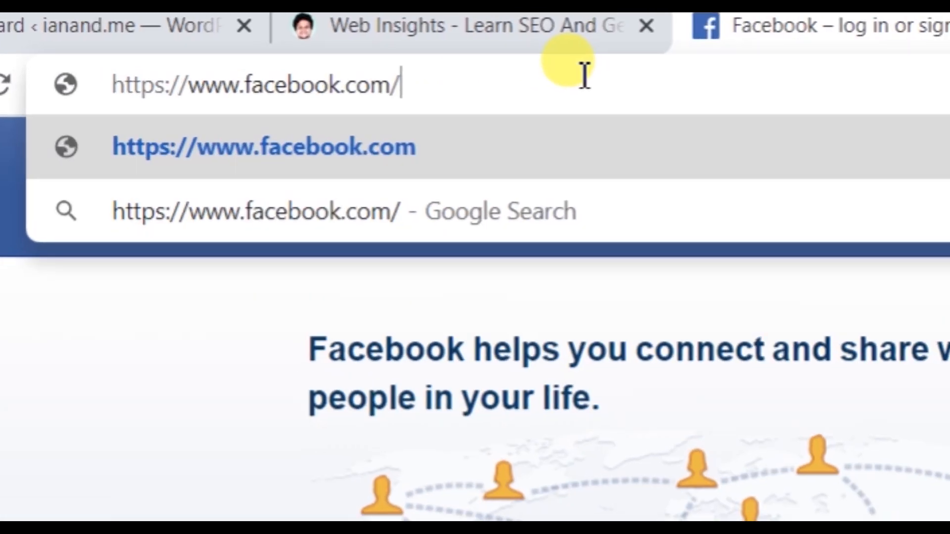
type("robots")
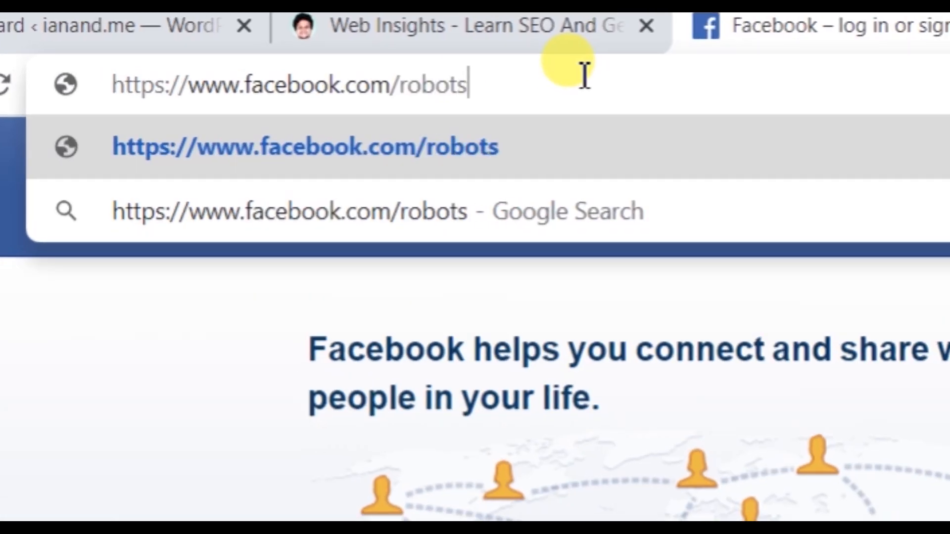
type(".txt")
key("Return")
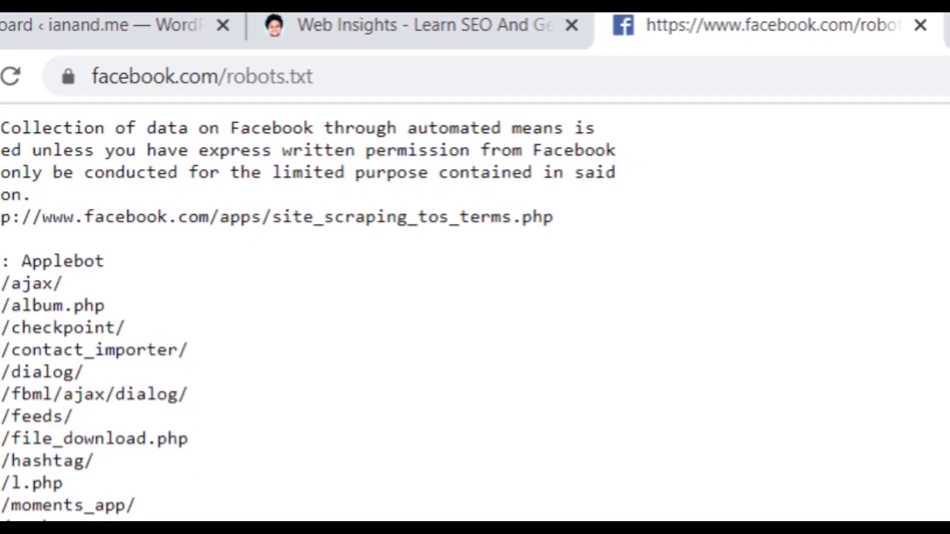
left_click_drag(10, 66, 149, 351)
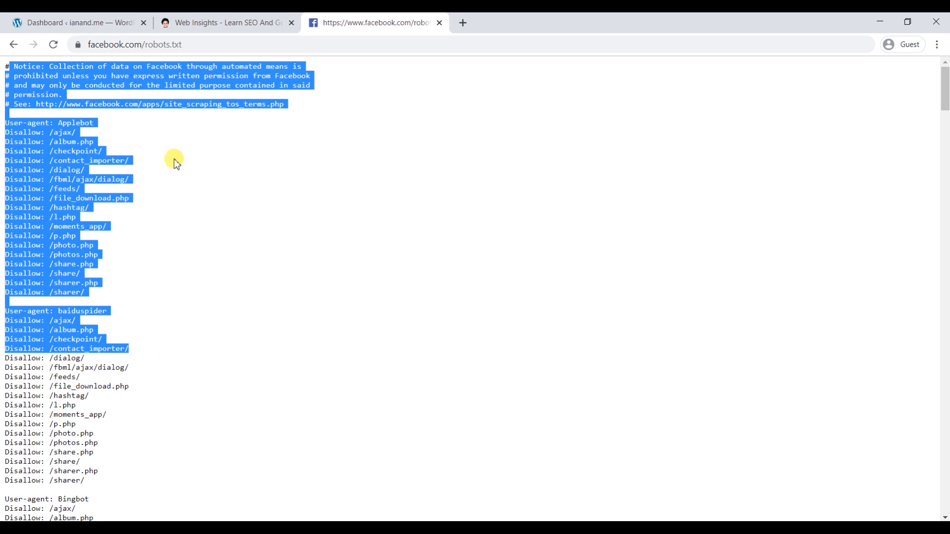
- Load webinsights.in/robots.txt in the Web Insights tab
left_click(187, 22)
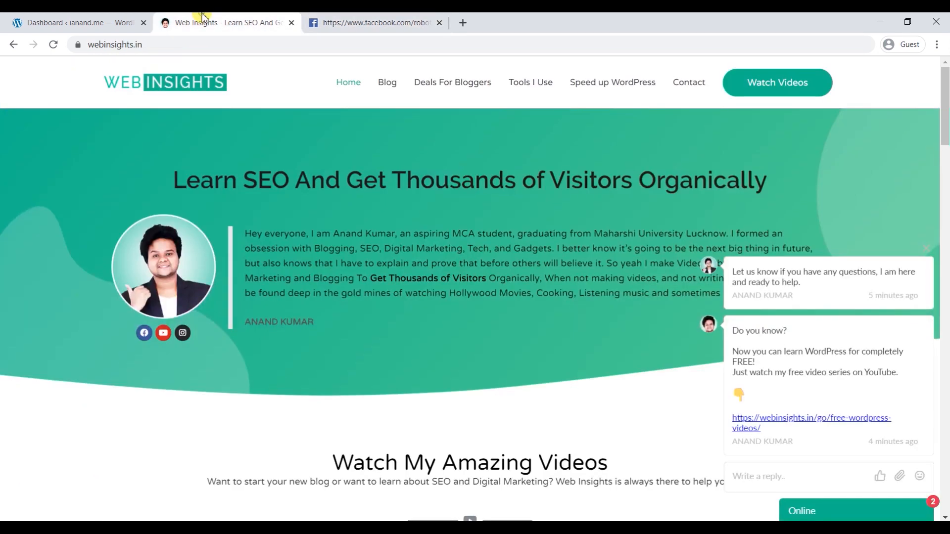
left_click(182, 42)
left_click(183, 42)
type("ro")
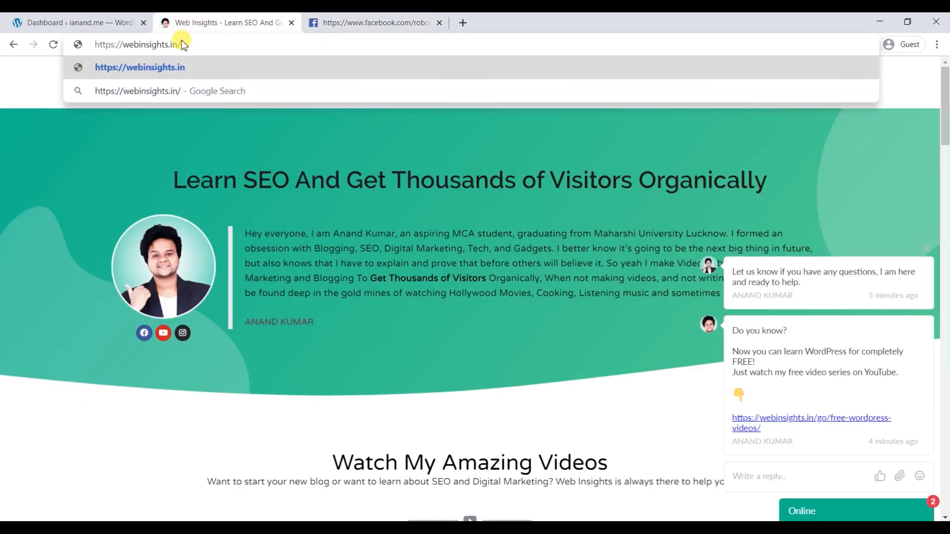
type("bots")
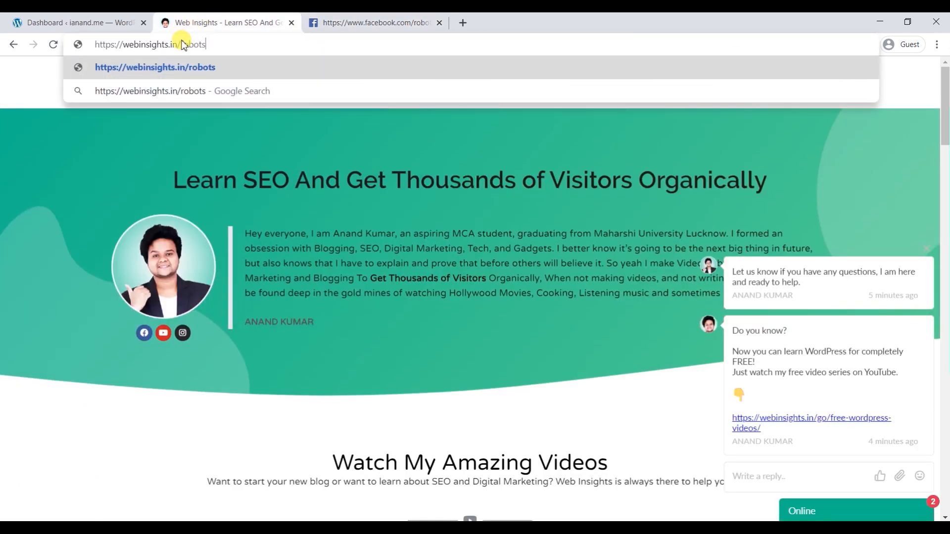
type(".txt")
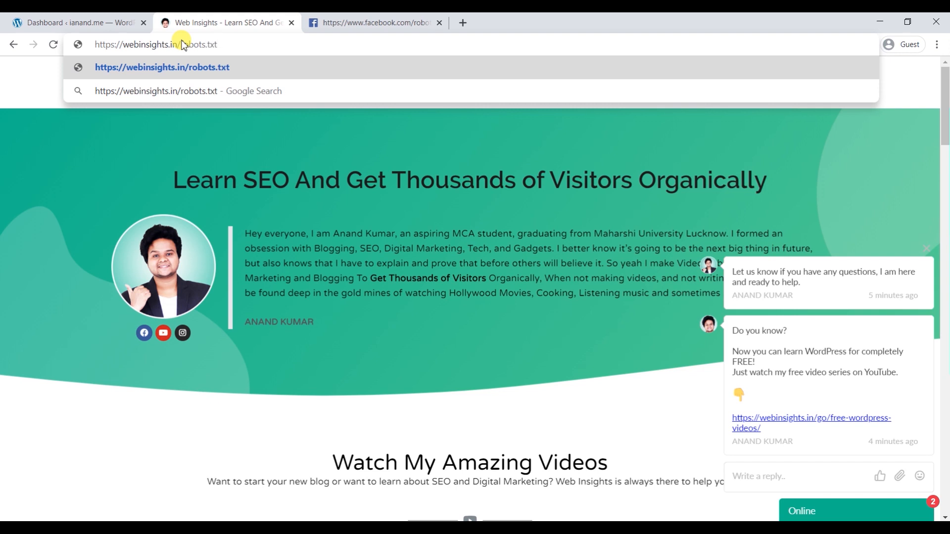
key("Return")
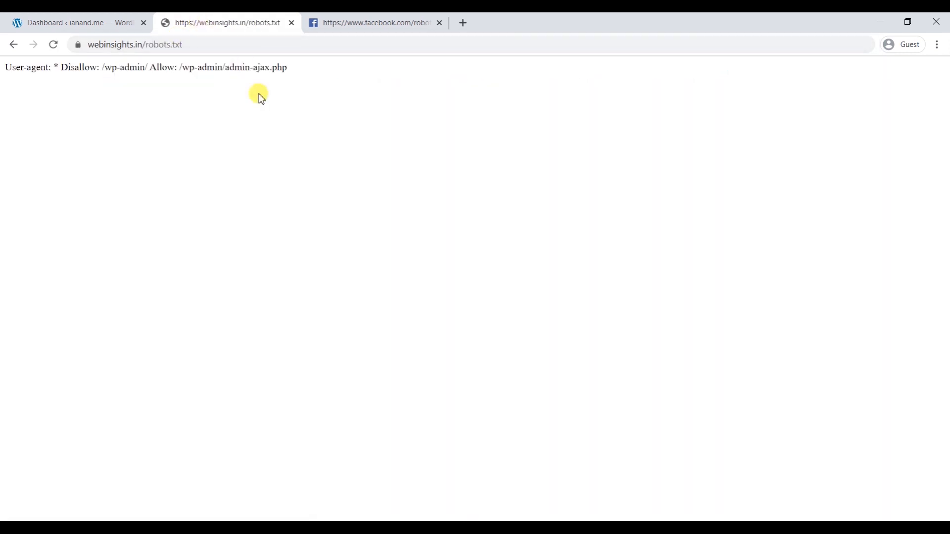
- Point out the /robots.txt part of Facebook's address, then return to Web Insights' file
left_click(327, 28)
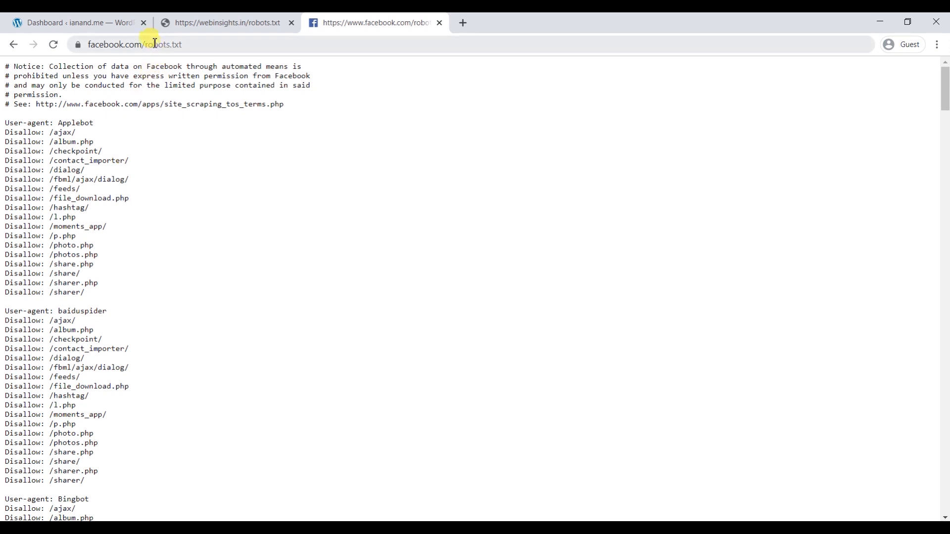
left_click_drag(145, 45, 182, 44)
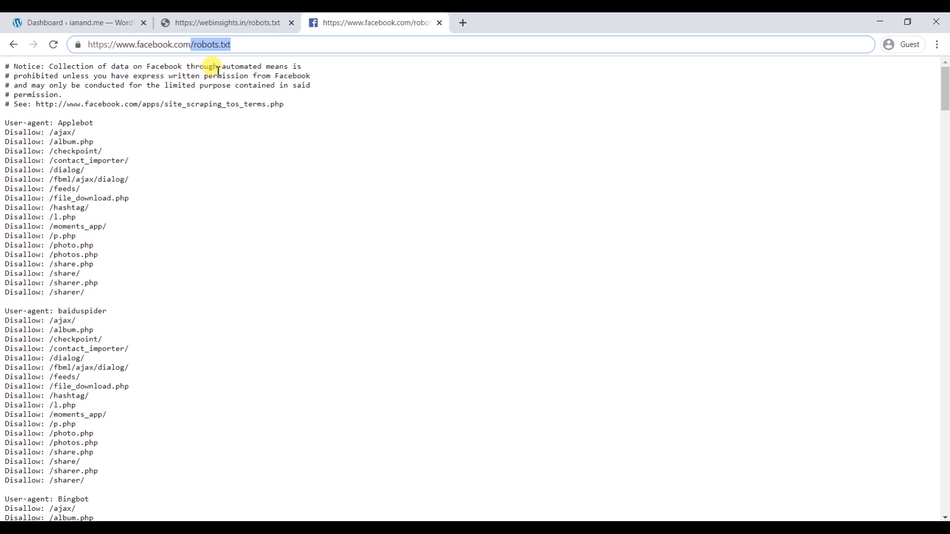
left_click(281, 154)
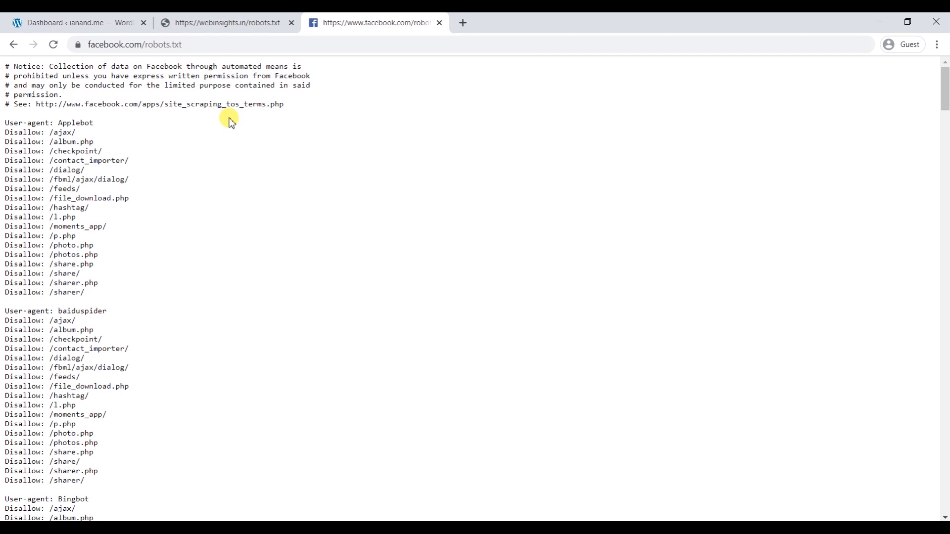
left_click(225, 20)
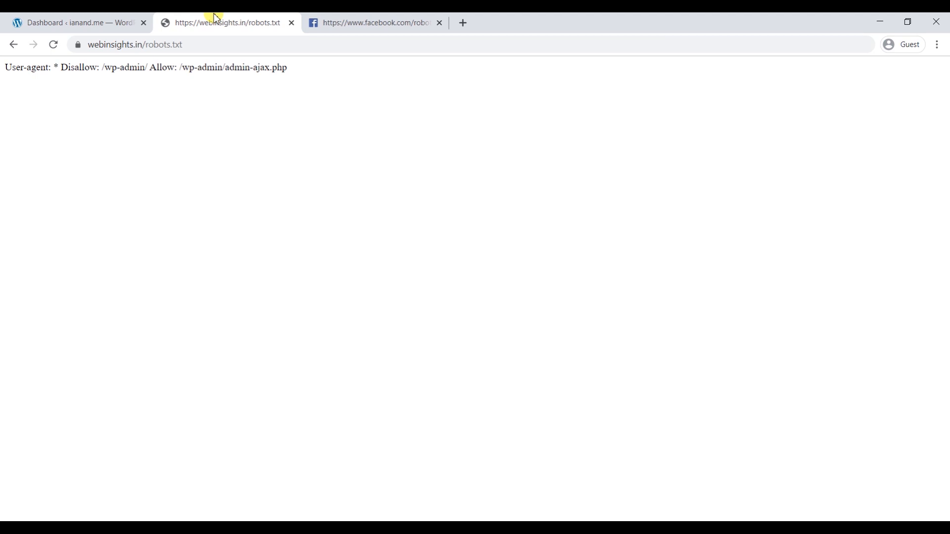
- Highlight robots.txt in the Web Insights address for comparison with the dashboard
left_click(120, 23)
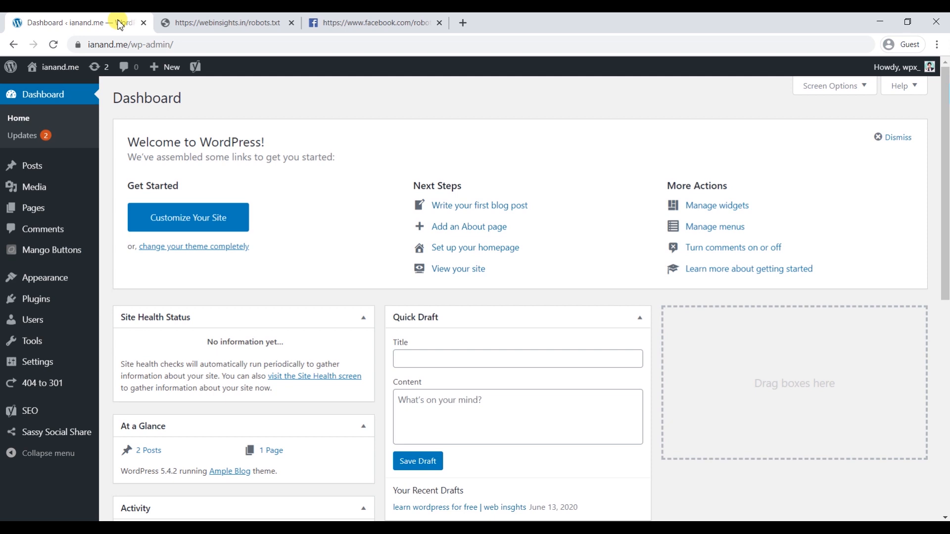
left_click(171, 23)
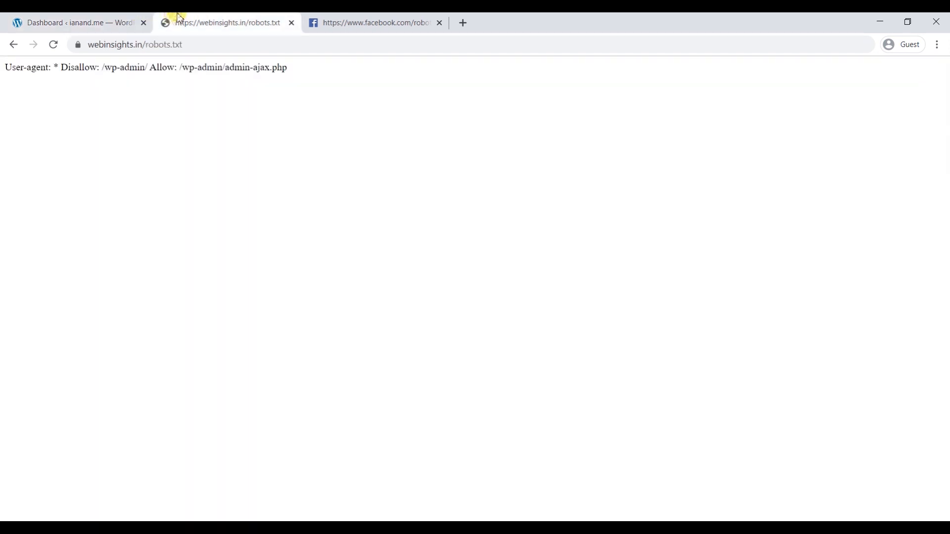
left_click_drag(148, 43, 193, 45)
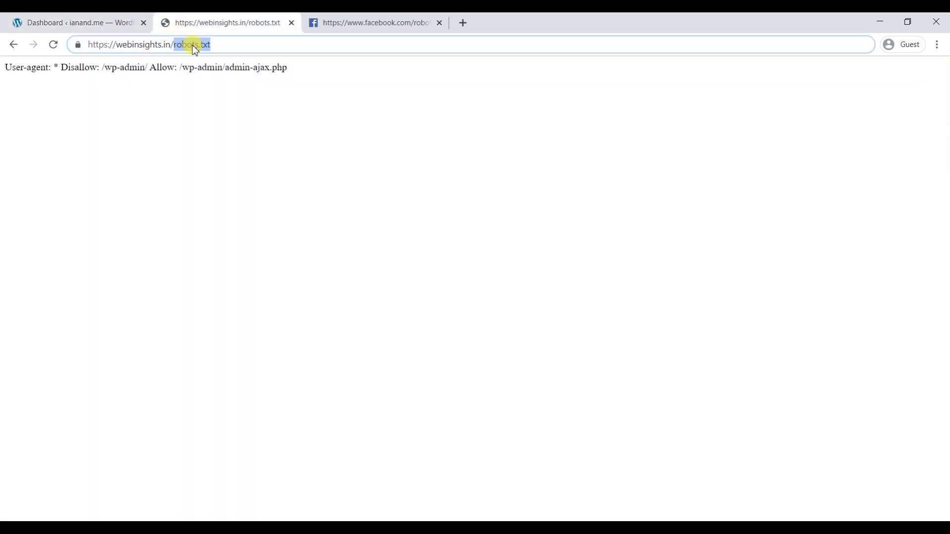
- Open Yoast SEO's Tools File editor from the WordPress dashboard to edit robots.txt
left_click(140, 20)
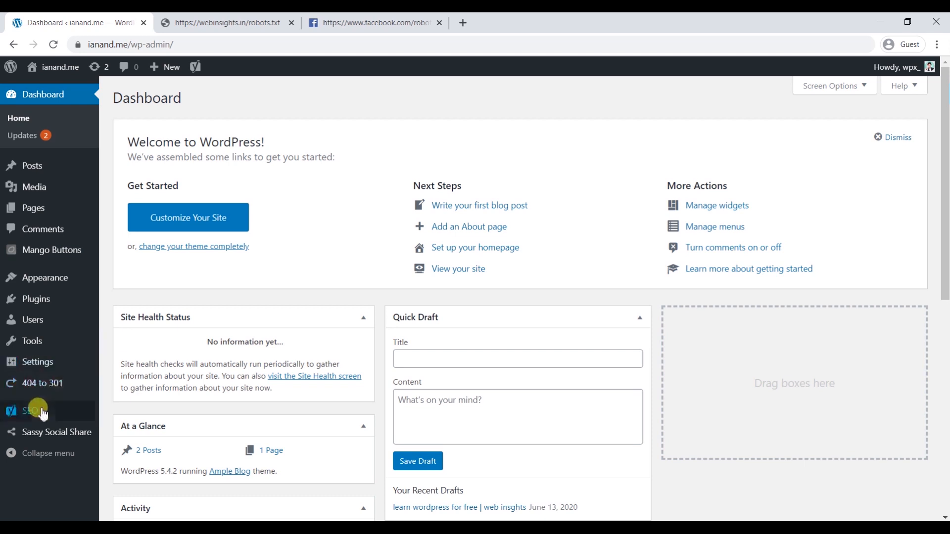
mouse_move(44, 411)
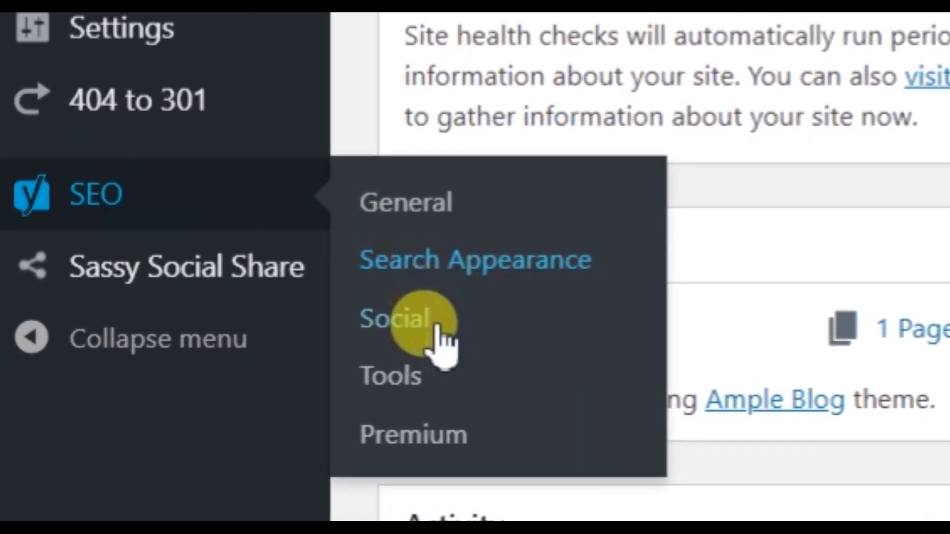
left_click(430, 384)
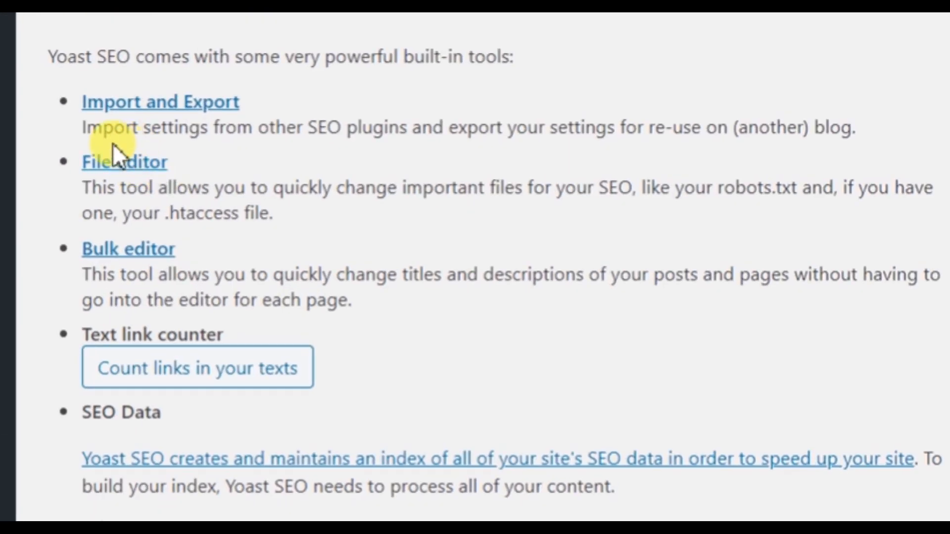
left_click(114, 163)
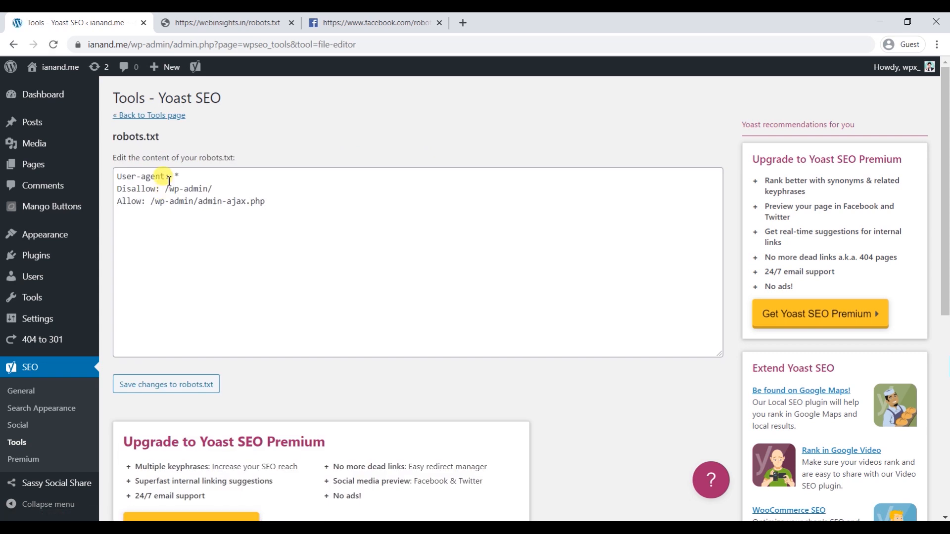
- Delete the Disallow /wp-admin/ and Allow admin-ajax.php lines, keeping only User-agent: *
left_click_drag(307, 239, 93, 144)
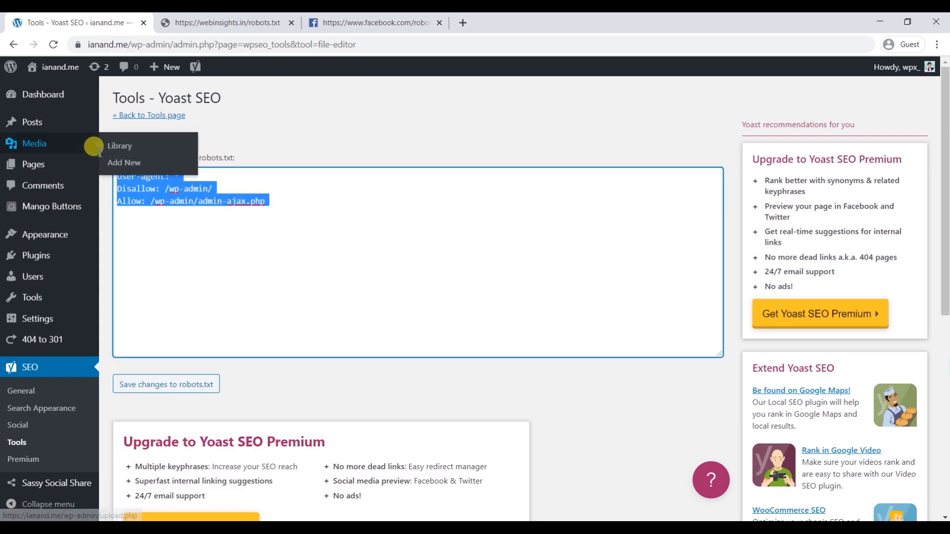
left_click(220, 258)
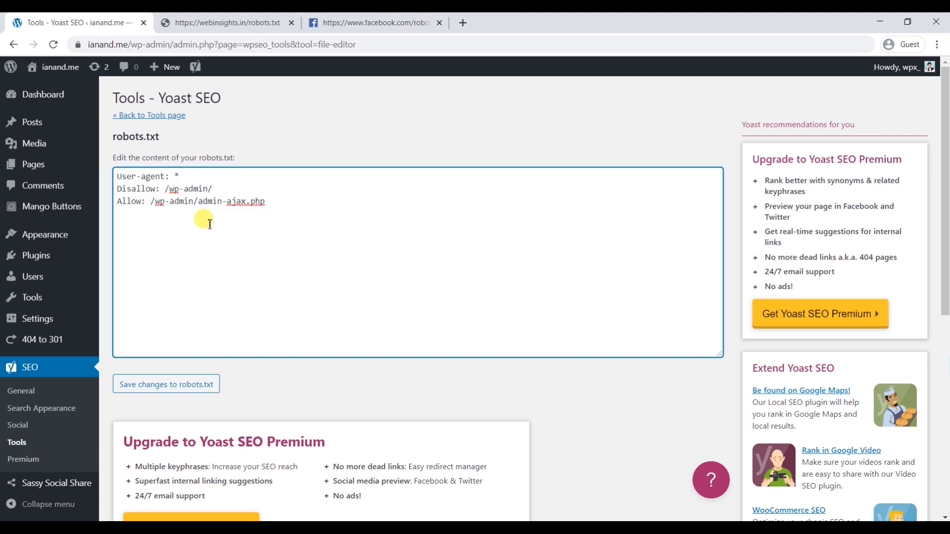
scroll(157, 183, "up", 5)
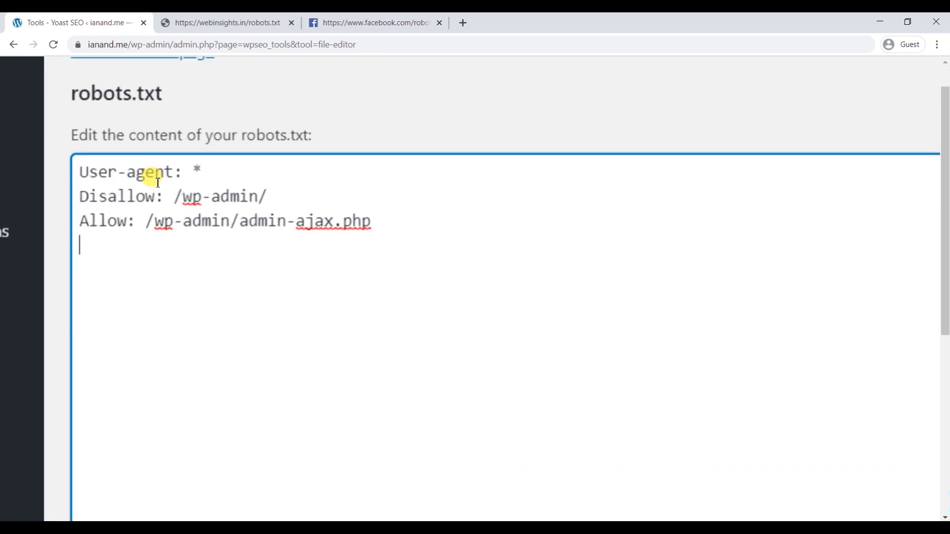
scroll(158, 183, "up", 1)
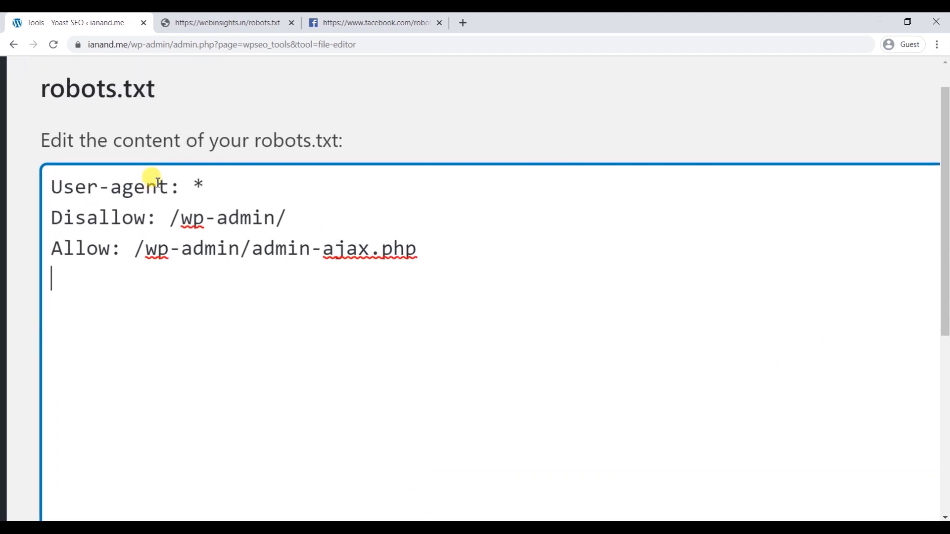
left_click(194, 188)
left_click_drag(254, 141, 310, 150)
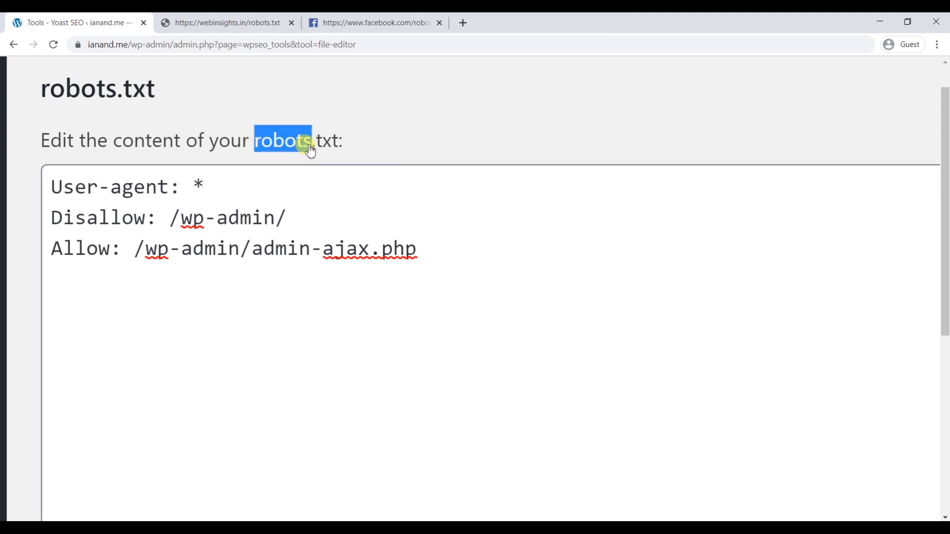
left_click(311, 179)
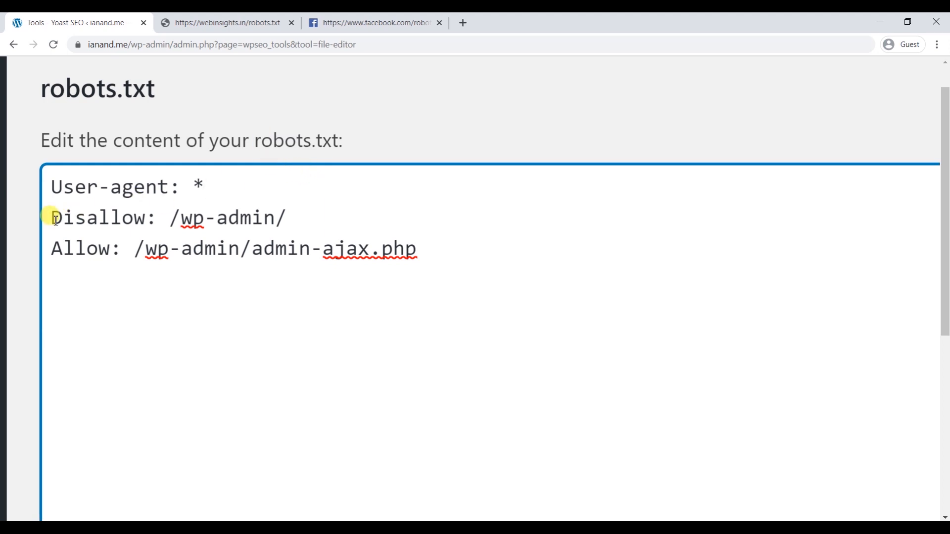
left_click_drag(454, 272, 35, 221)
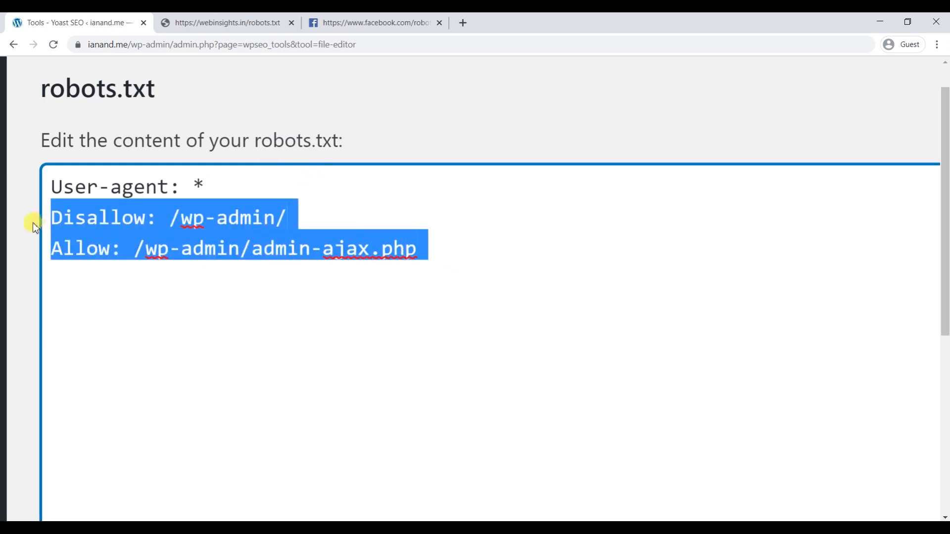
key("BackSpace")
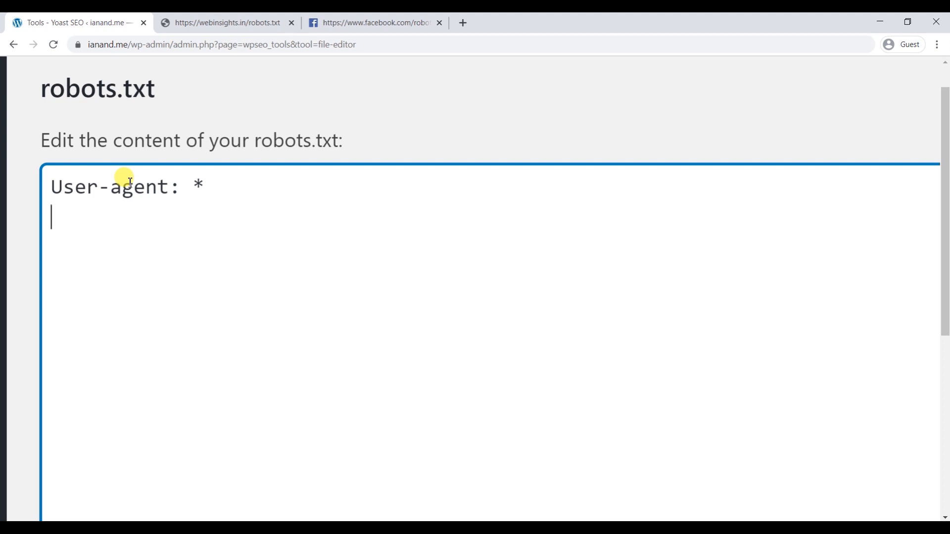
- Change the user agent from * to Googlebot, then to Bingbot
left_click_drag(193, 185, 209, 185)
key("BackSpace")
type("Googlebot")
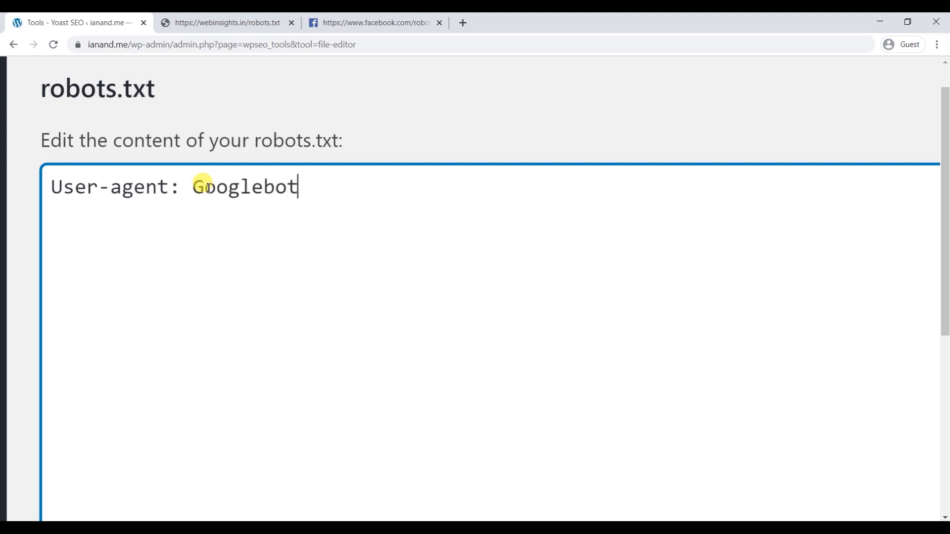
double_click(208, 187)
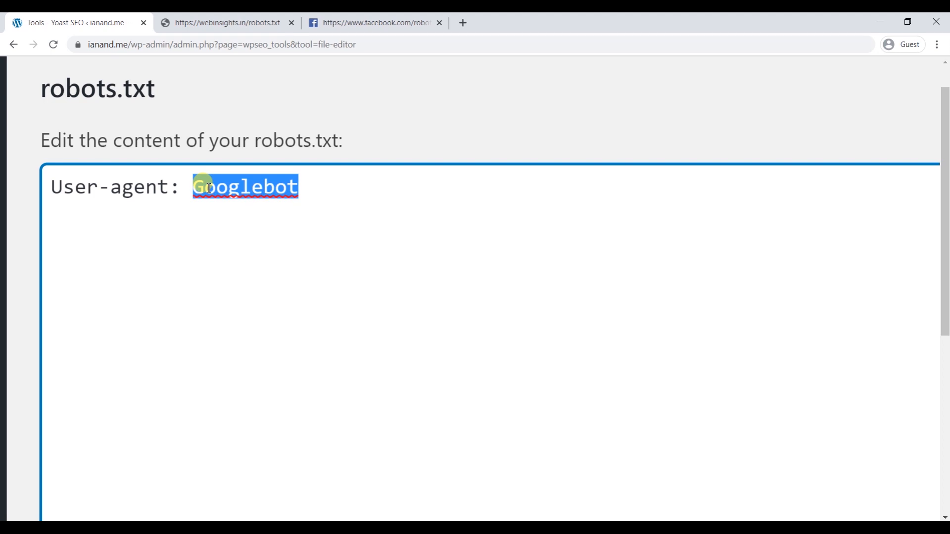
type("big")
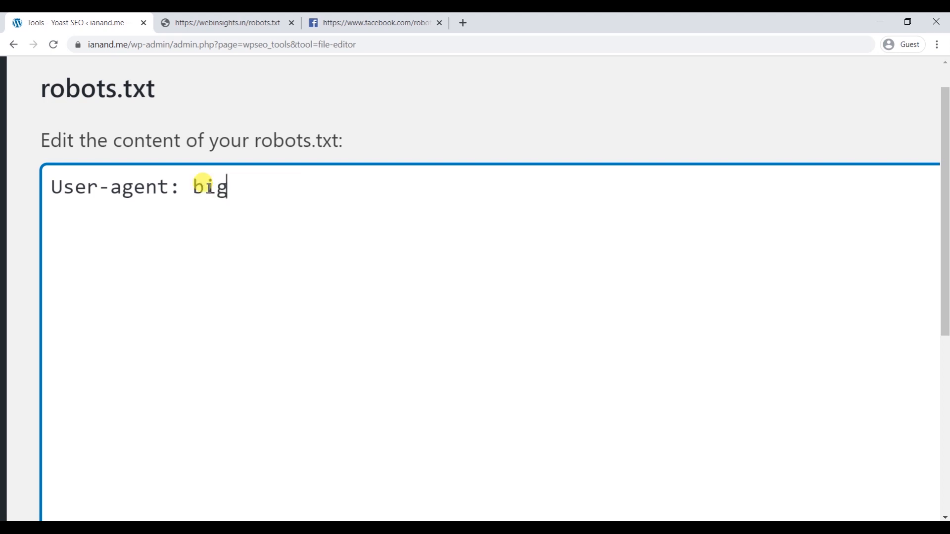
key("BackSpace")
key("BackSpace")
key("BackSpace")
type("Big")
key("BackSpace")
type("ngbot")
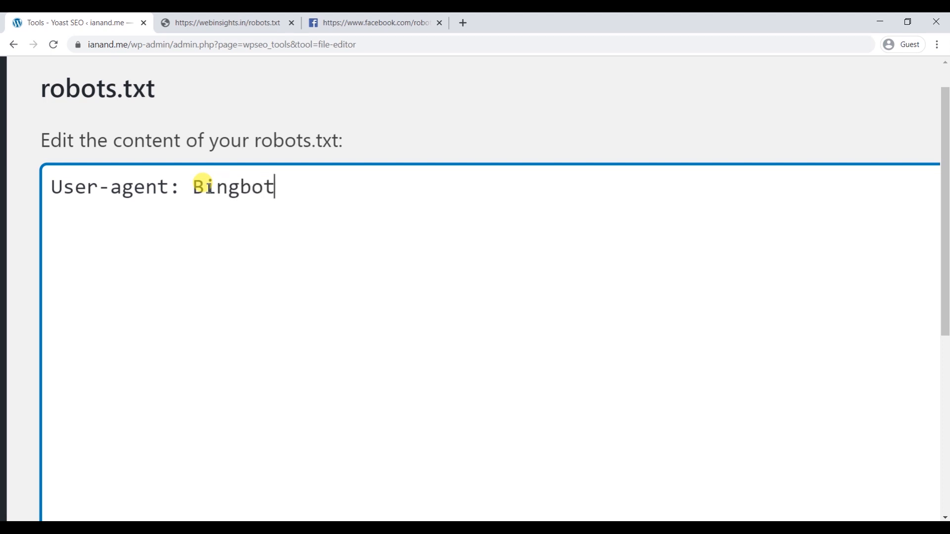
- Replace Bingbot with Slurp and bring up the Web Insights homepage
double_click(209, 188)
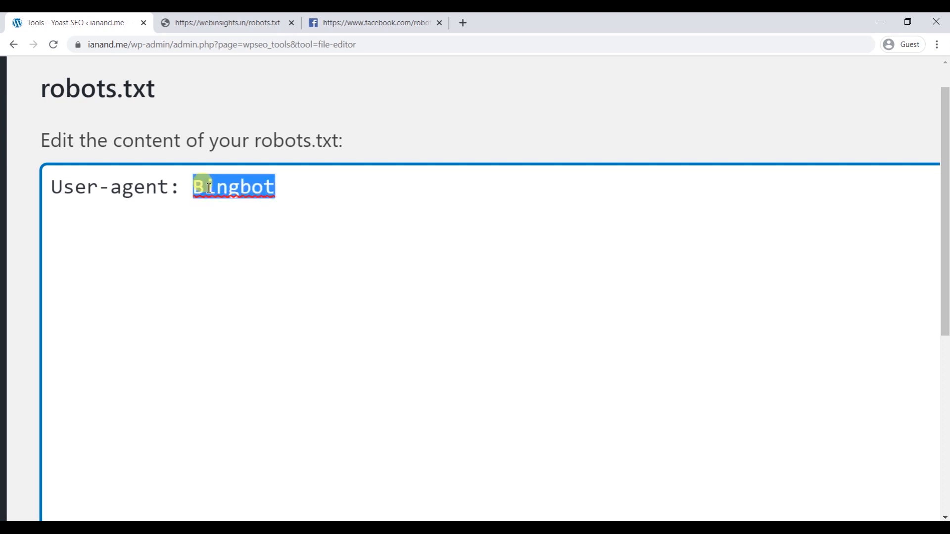
type("Ya")
key("BackSpace")
key("BackSpace")
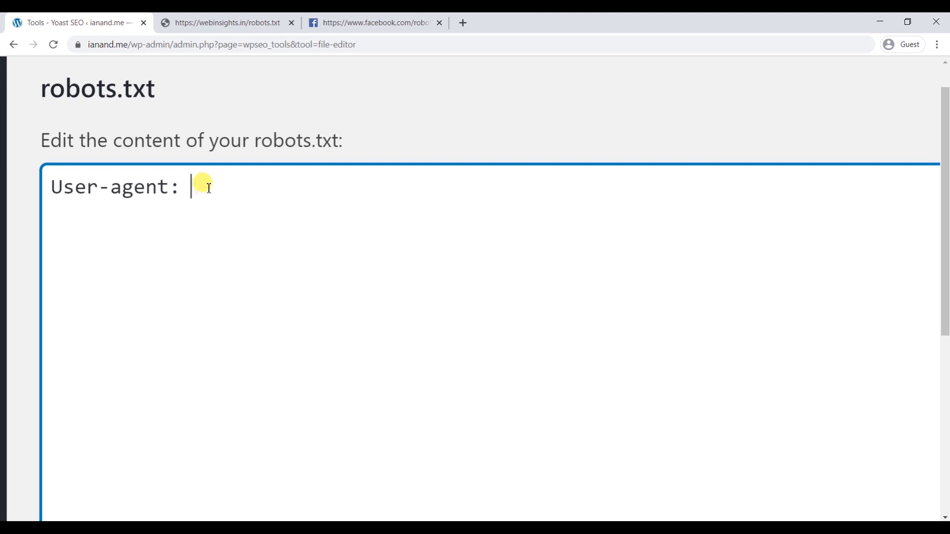
type("Slurp")
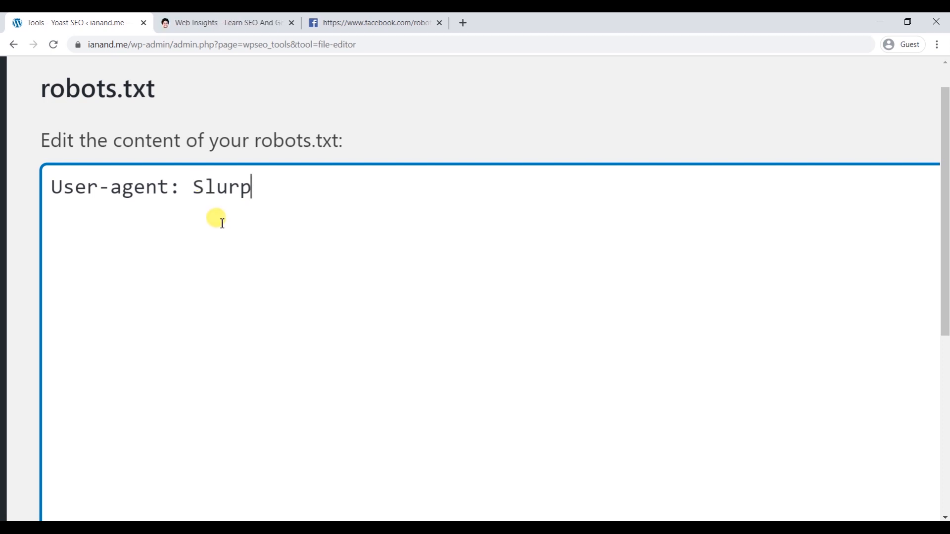
left_click(212, 23)
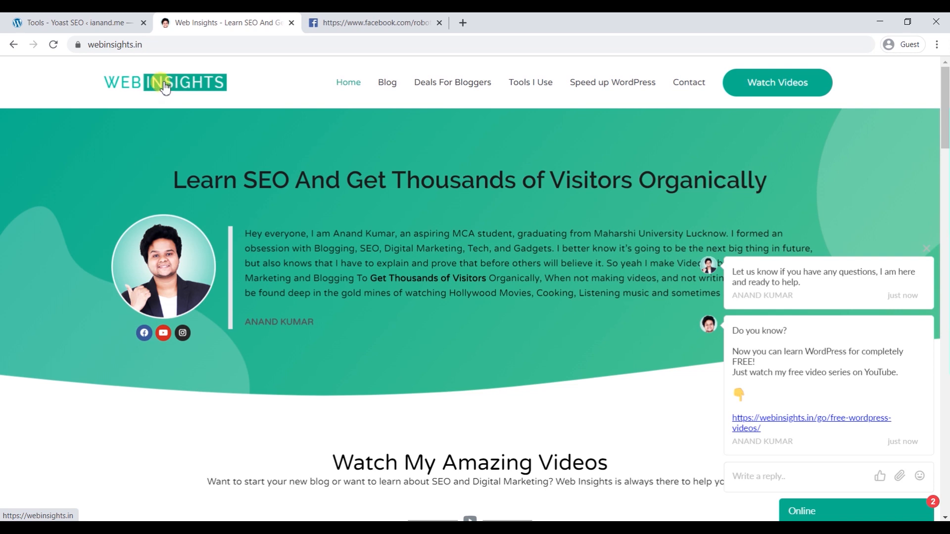
- Return to the robots.txt editor still reading User-agent: Slurp
left_click(97, 17)
left_click(185, 22)
left_click(81, 19)
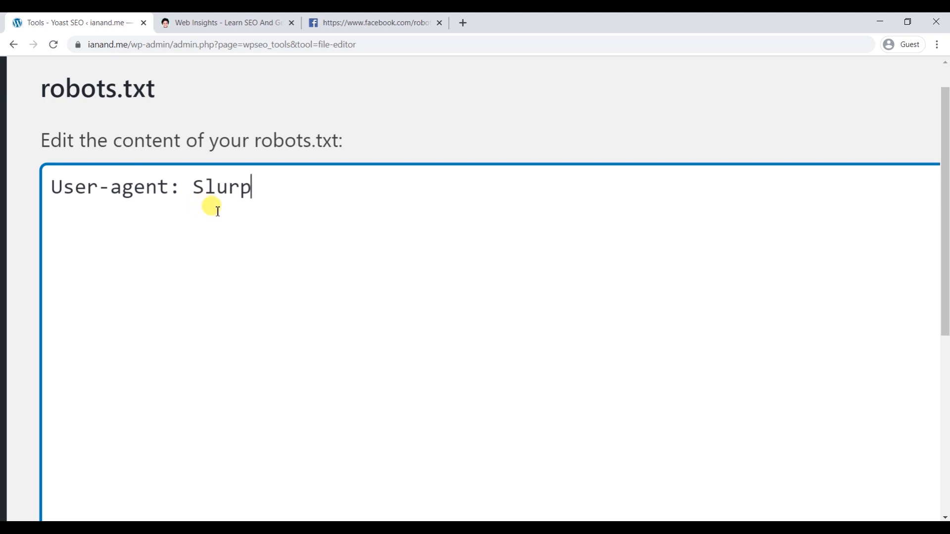
- Replace Slurp with the * wildcard and start a new line below User-agent
left_click_drag(39, 78, 163, 93)
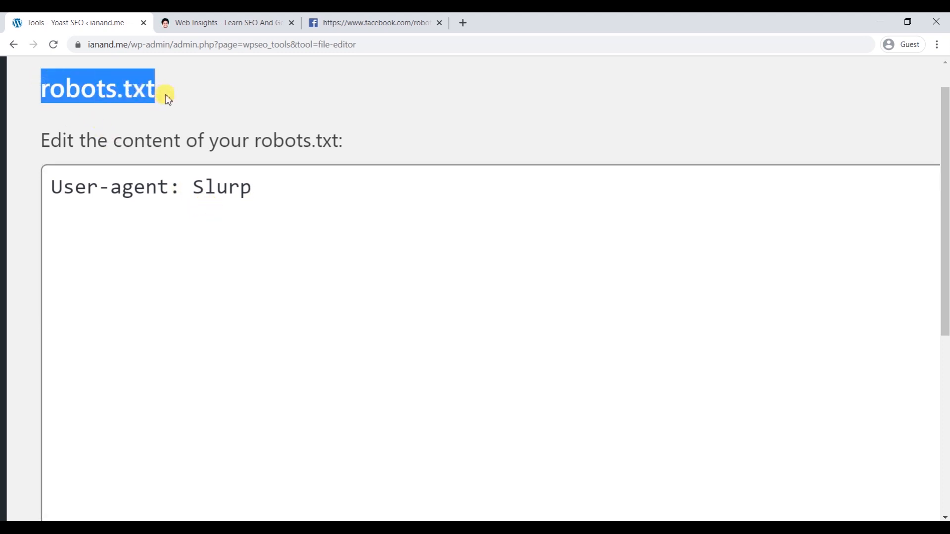
left_click(253, 225)
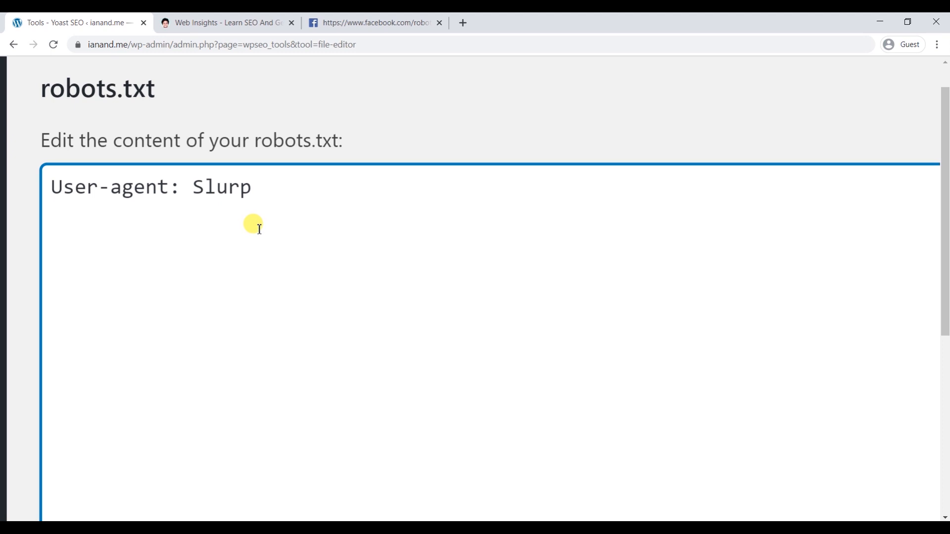
left_click_drag(194, 187, 269, 188)
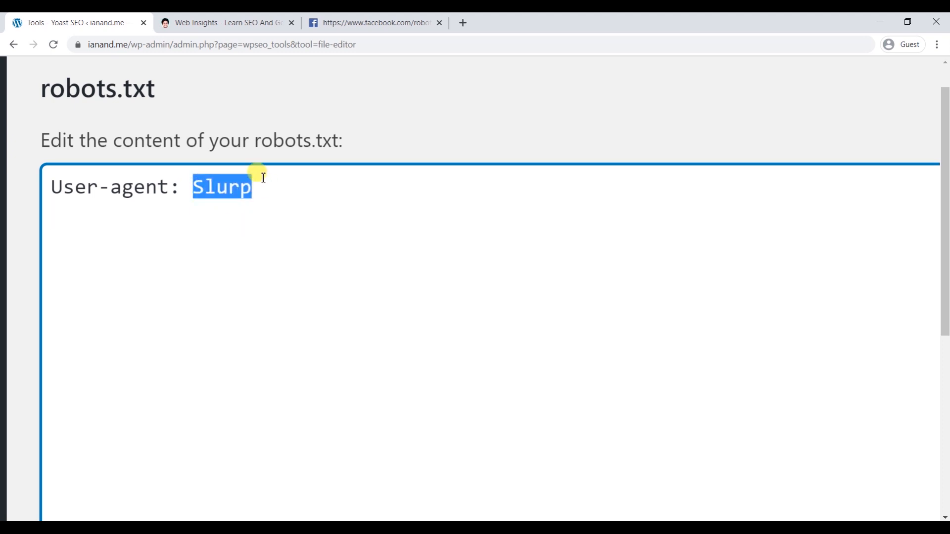
type("*")
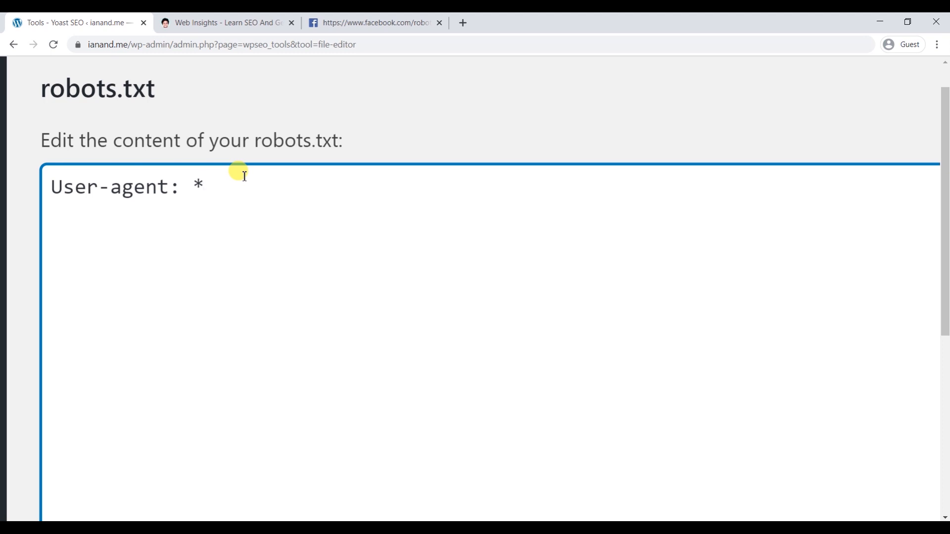
key("Return")
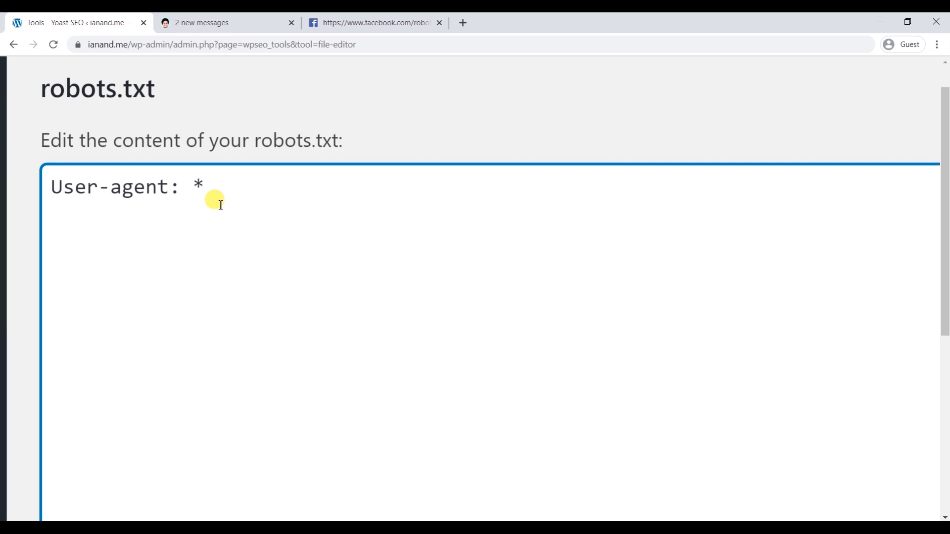
- Load webinsights.in/wp-admin in the Web Insights tab to reach the login page
left_click(242, 20)
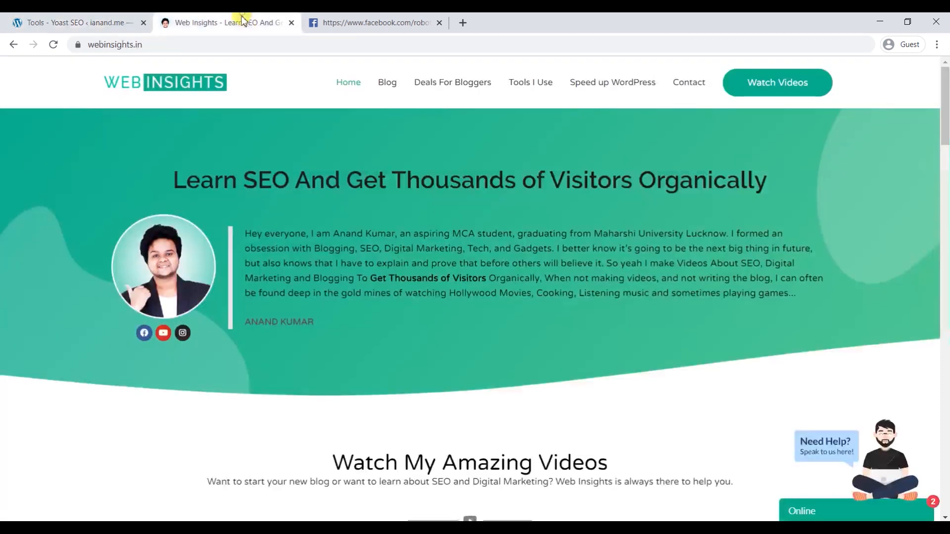
left_click(195, 46)
left_click(198, 47)
type("wp-")
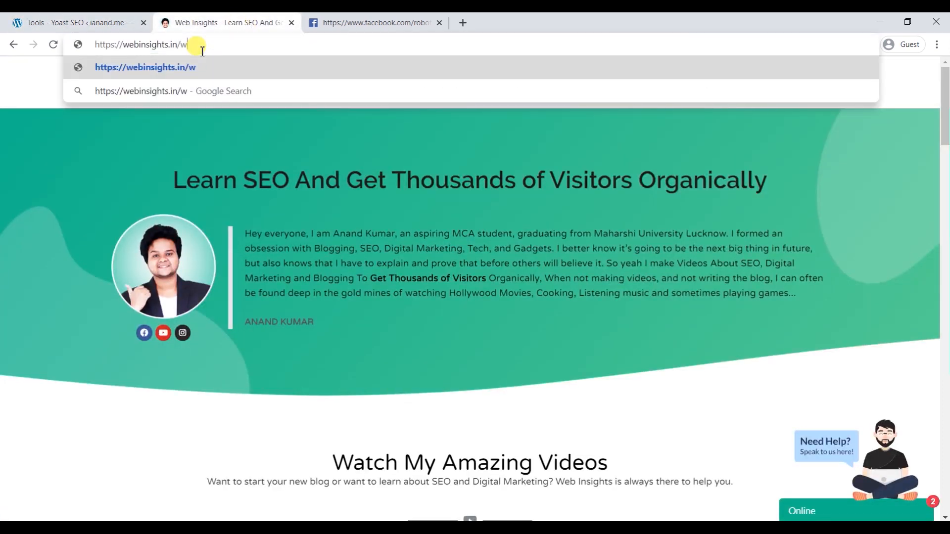
type("admin")
key("Return")
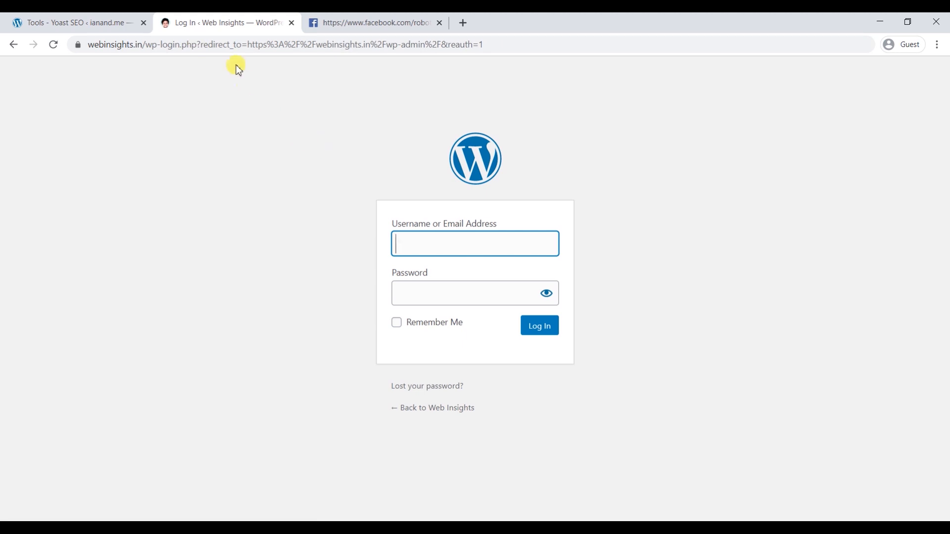
- Highlight the login page address, then go back to the robots.txt editor
left_click(125, 45)
left_click_drag(132, 48, 214, 119)
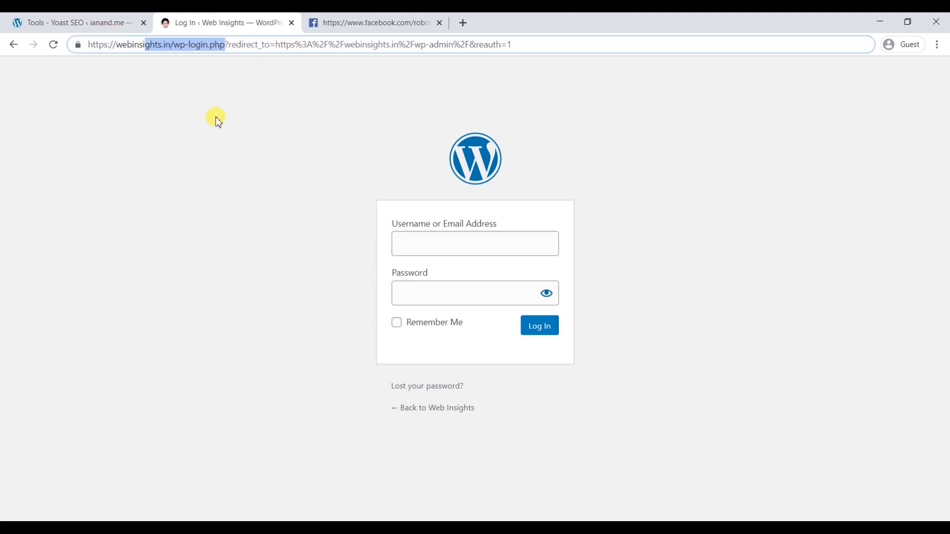
left_click(210, 119)
left_click(107, 20)
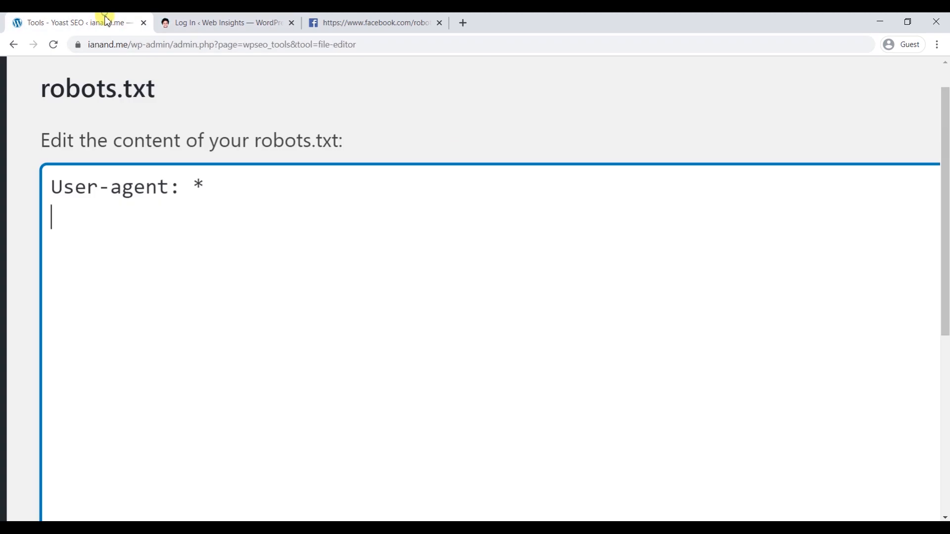
- Add the rule 'Disallow: /wp-admin/' beneath User-agent: *, fixing typos along the way
scroll(169, 193, "down", 1)
key("Return")
type("Diss")
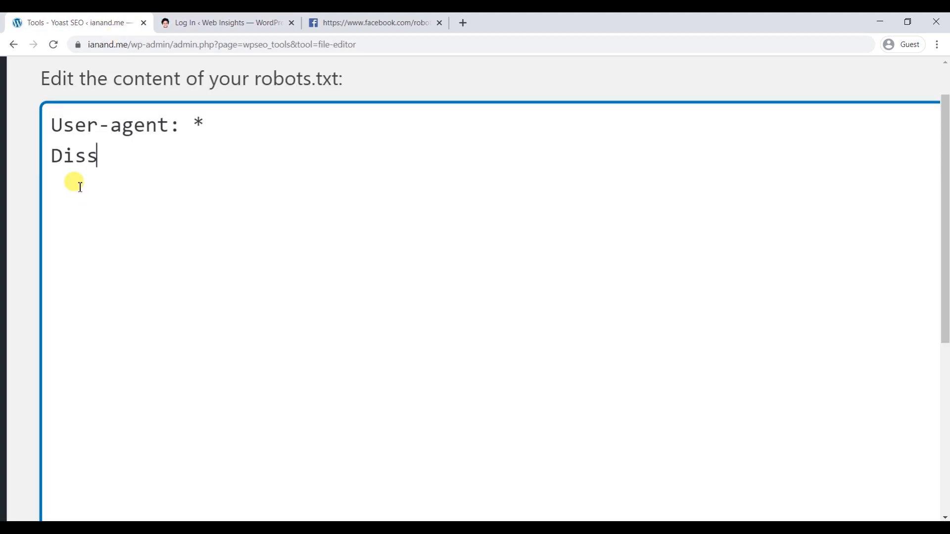
key("BackSpace")
type("allow: wp-admin")
key("Left")
key("Left")
key("Left")
key("Left")
key("Left")
key("Left")
key("Left")
key("Left")
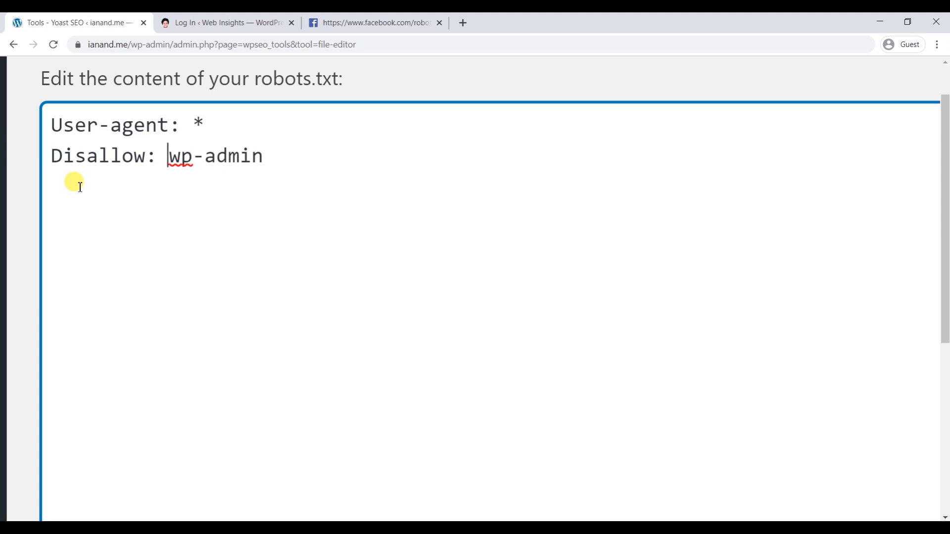
type("/")
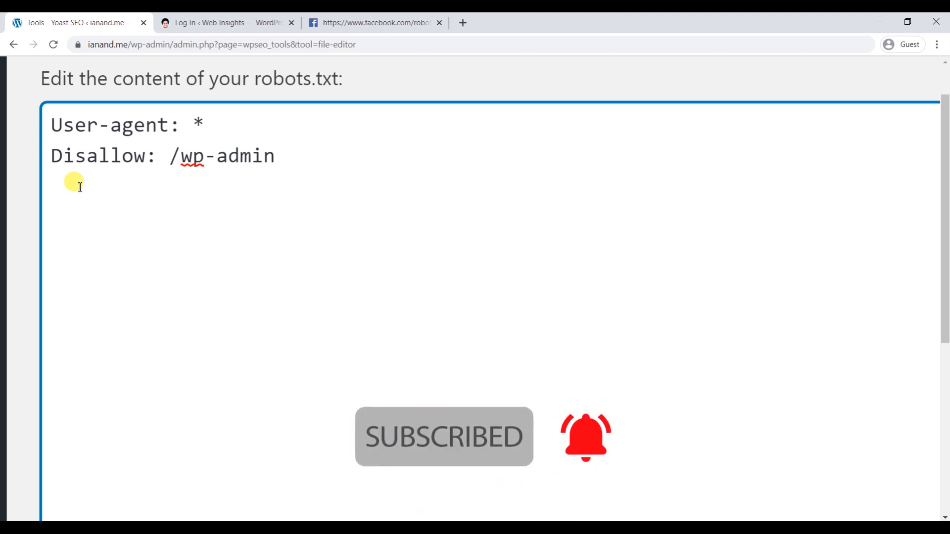
key("End")
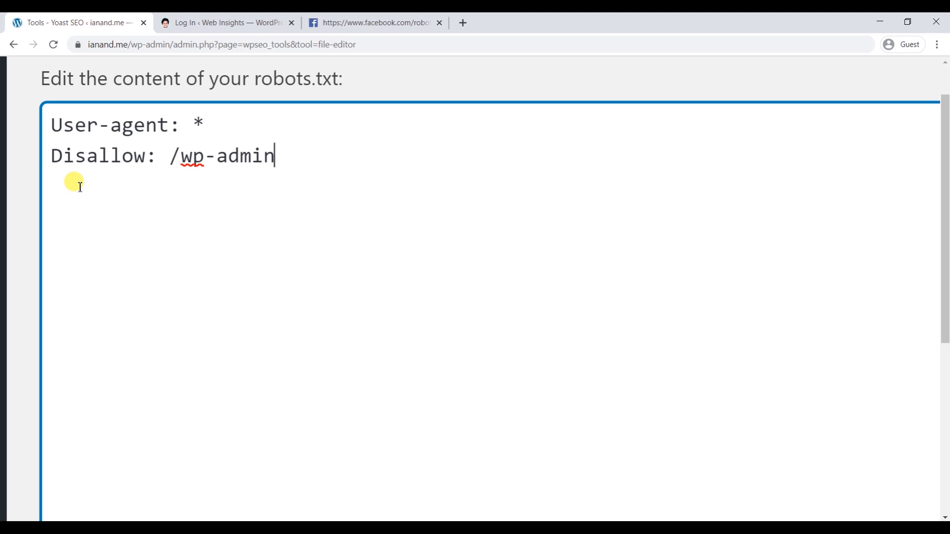
type("/")
left_click_drag(176, 161, 287, 180)
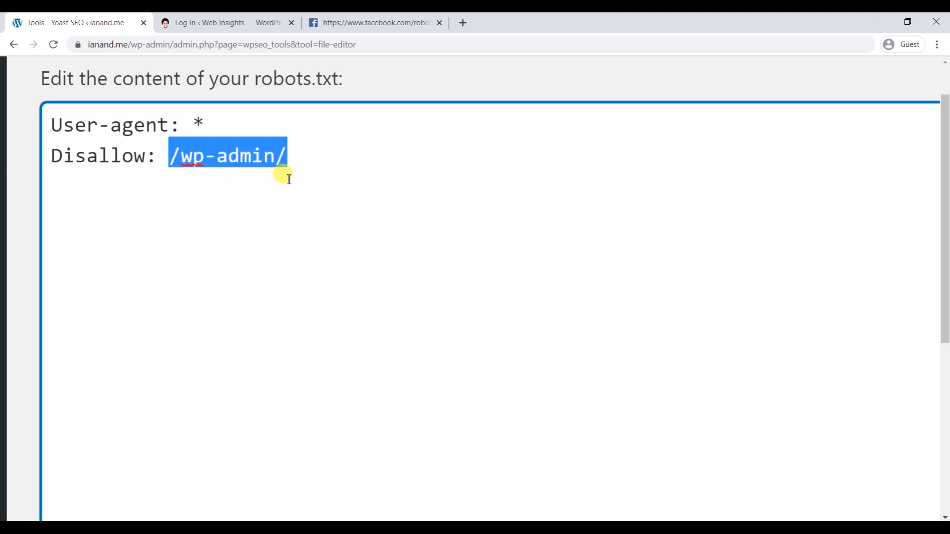
left_click(283, 171)
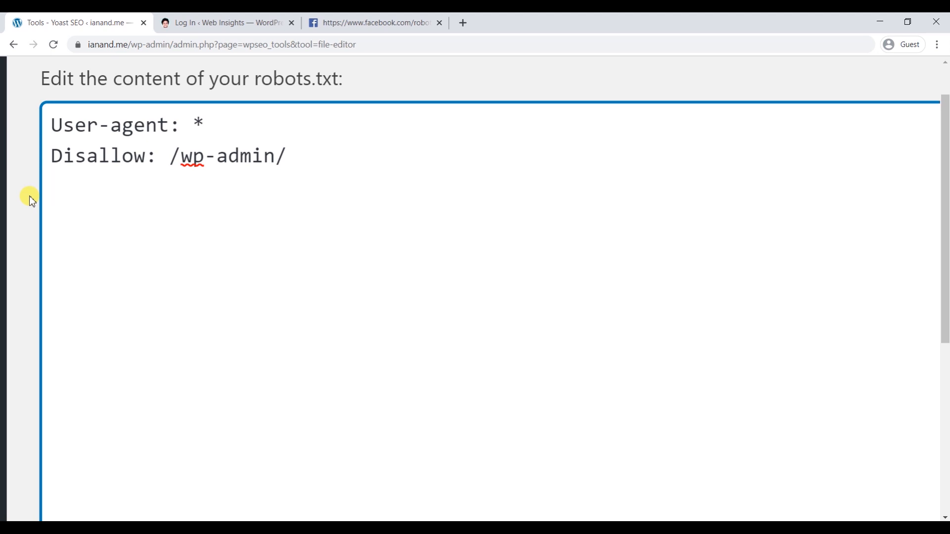
- Type 'Disallow: /*.pdf$' as the third rule to block PDF files
type("Disallow: ")
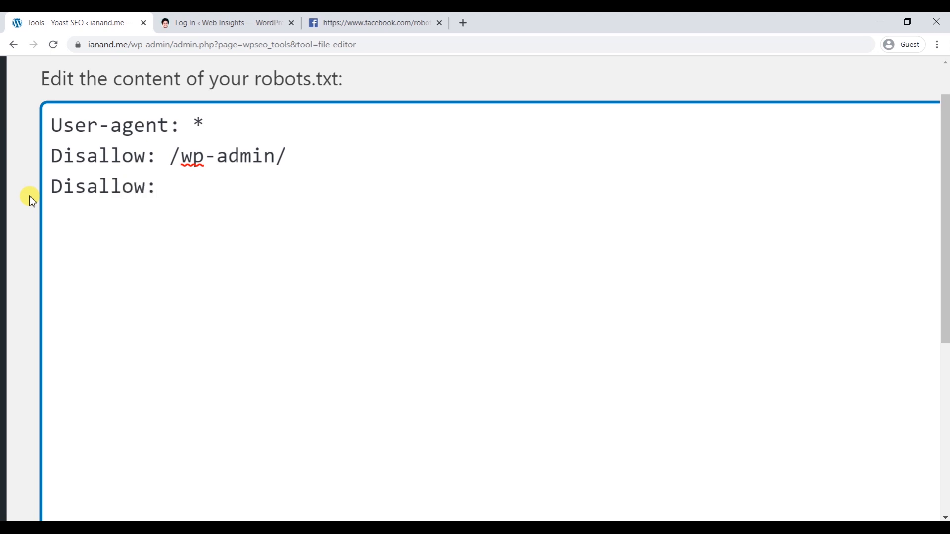
type("/*.pdf")
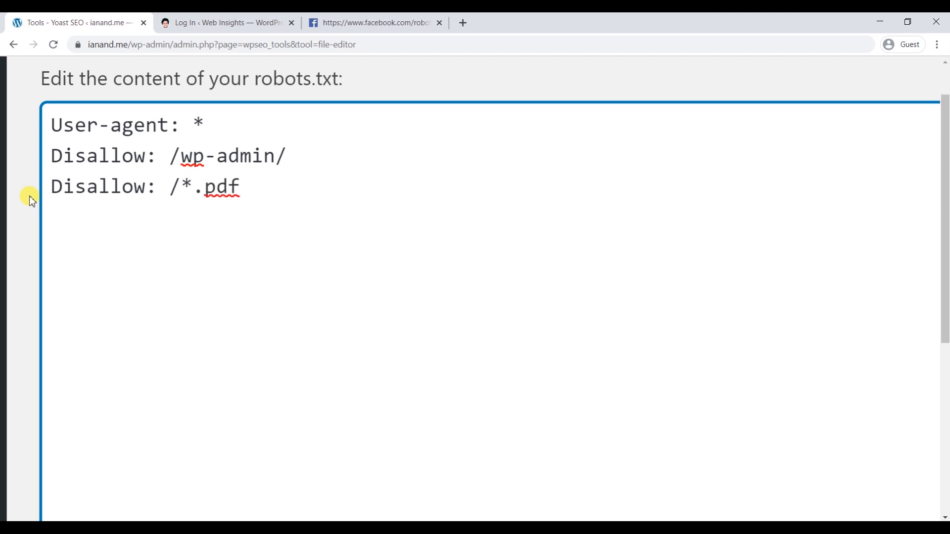
type("$")
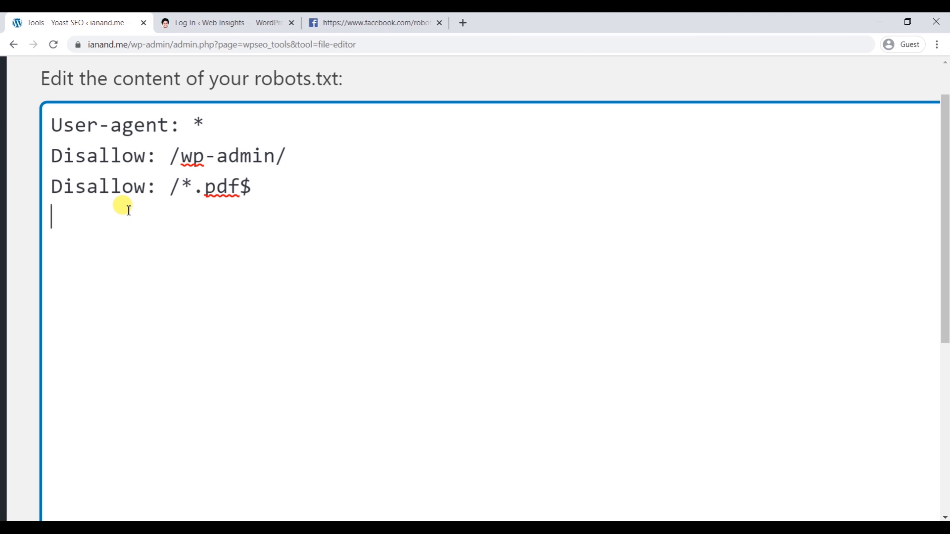
- Add 'Disallow: /wordpress-tutorial.html' as the fourth rule, then show the Web Insights homepage
type("Disallow: ")
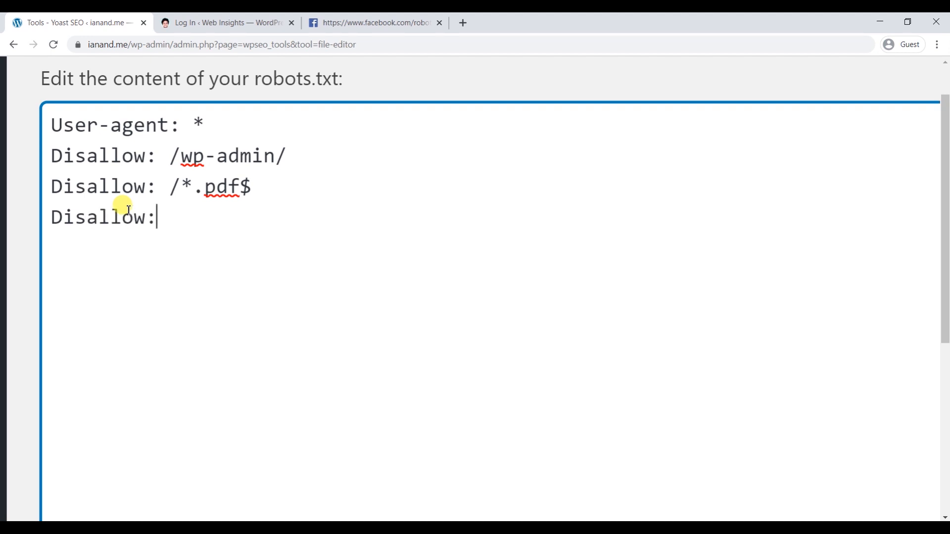
type("/wordpr")
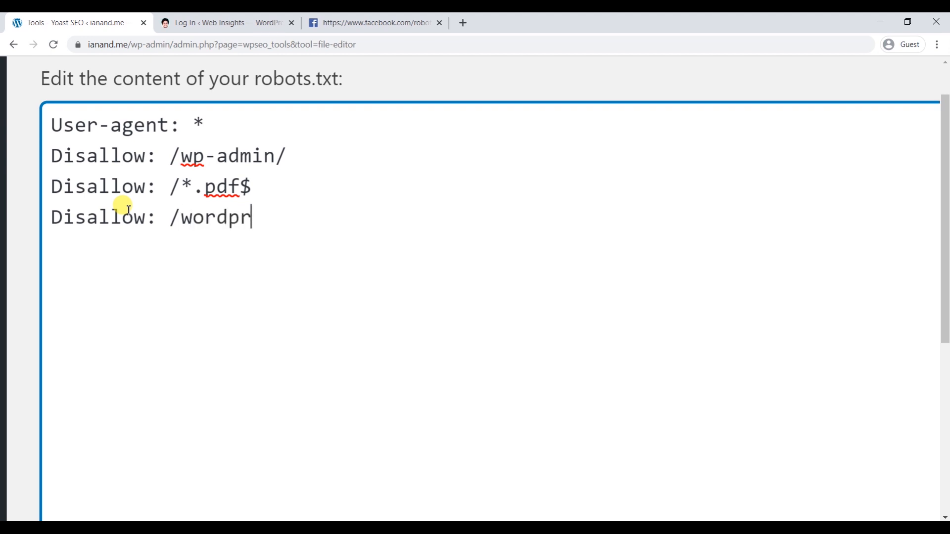
type("ess-tut")
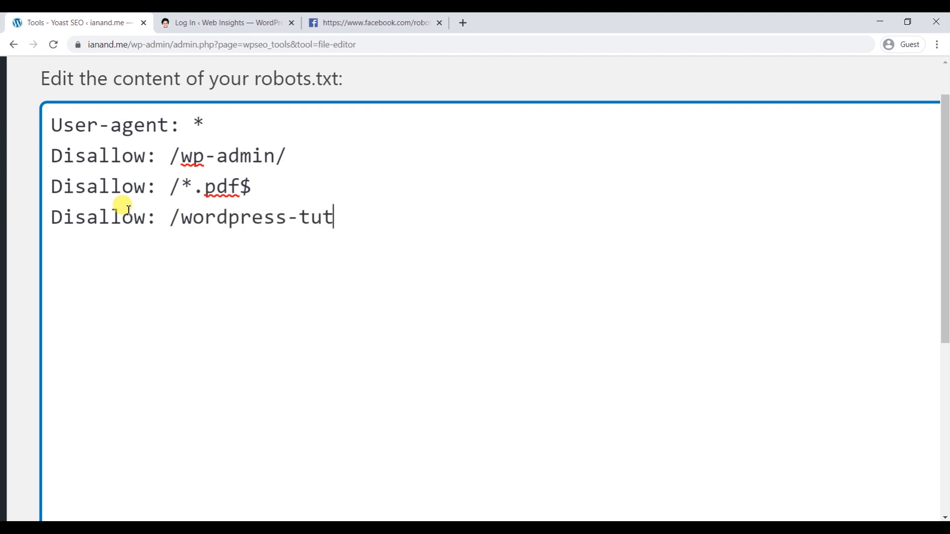
type("oria;")
key("BackSpace")
type("l")
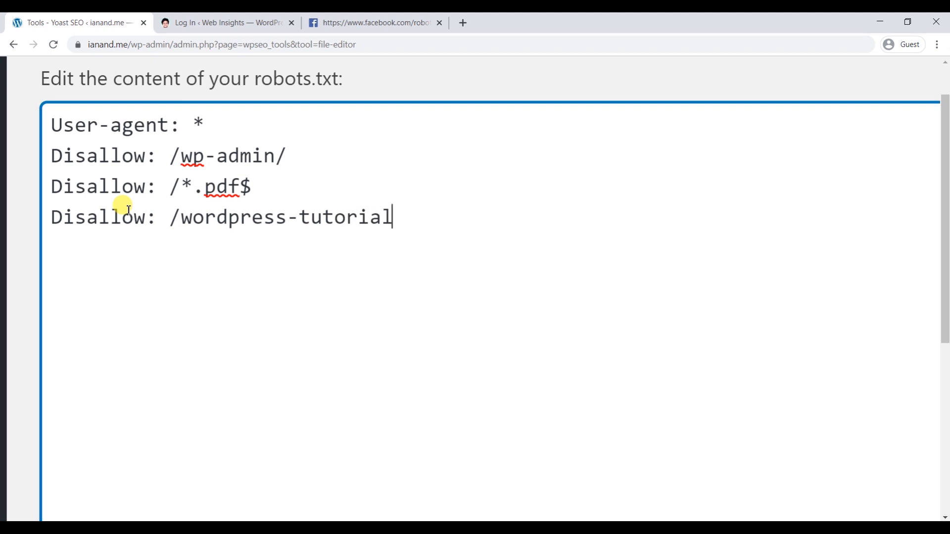
type(".html/")
key("BackSpace")
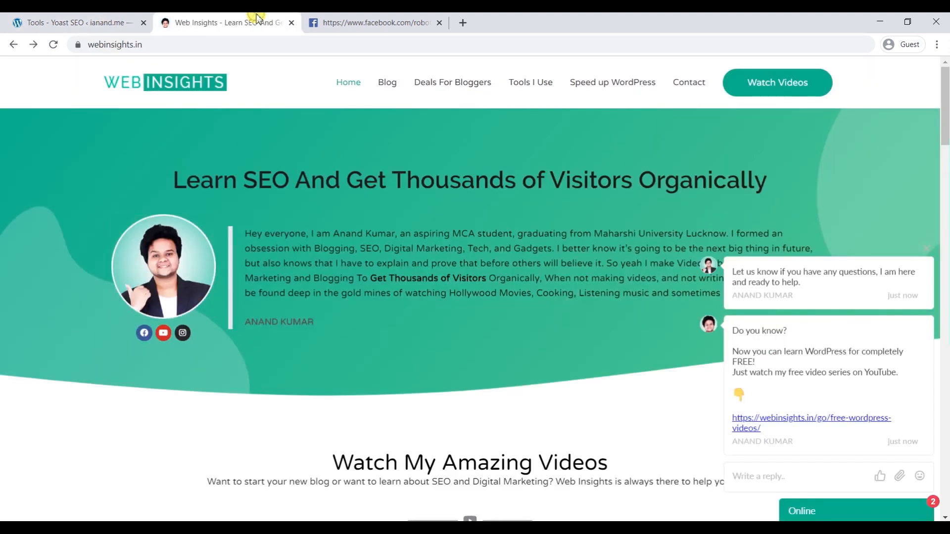
left_click(250, 21)
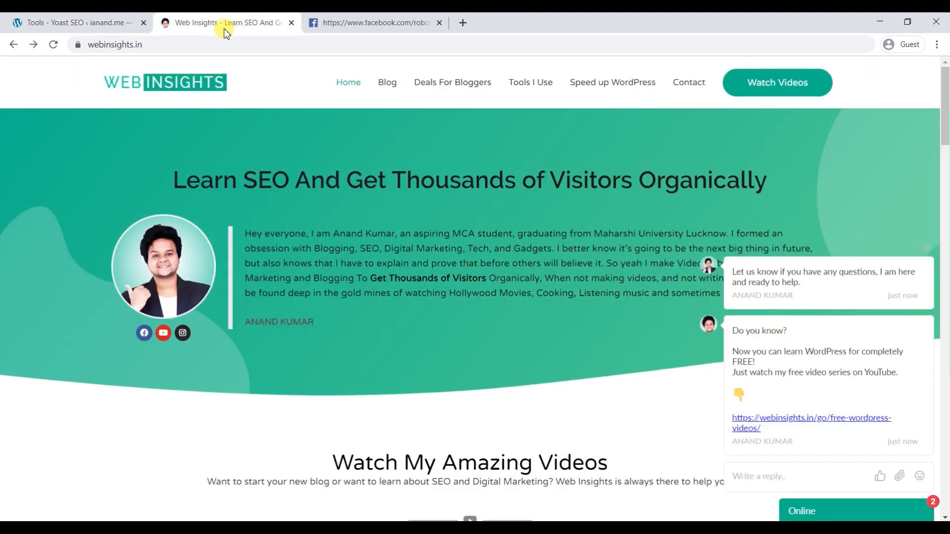
- Add a 'Crawl-delay: 20' line below the wordpress-tutorial.html Disallow rule in robots.txt
left_click(95, 23)
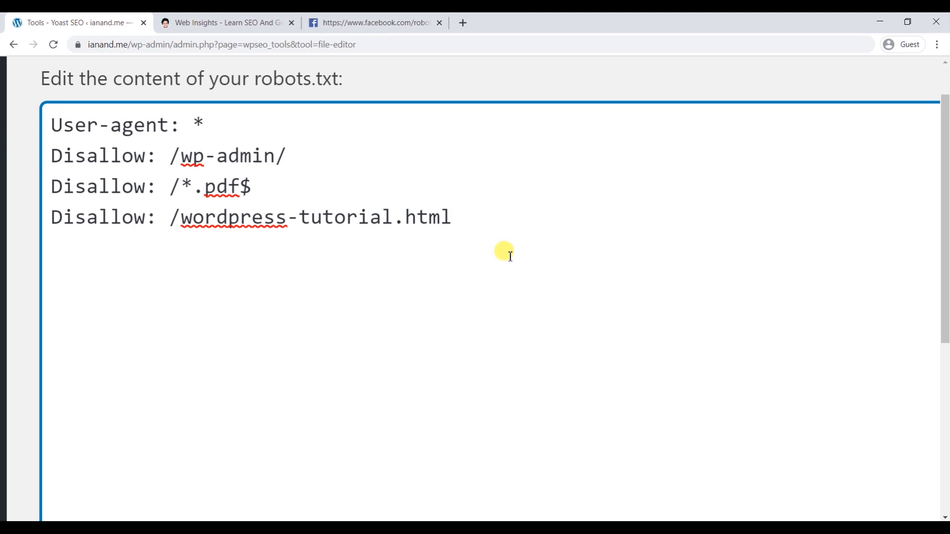
key("Return")
type("Craw")
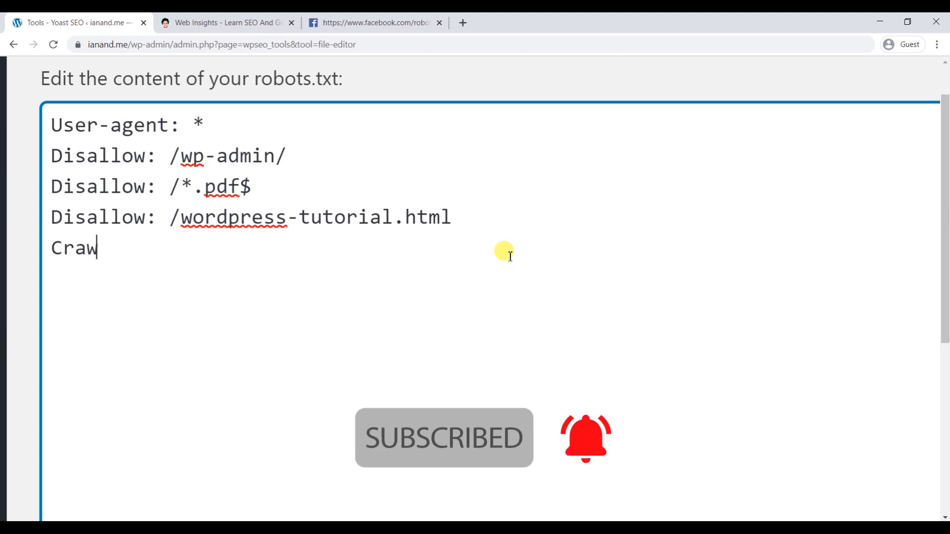
type("l-delay")
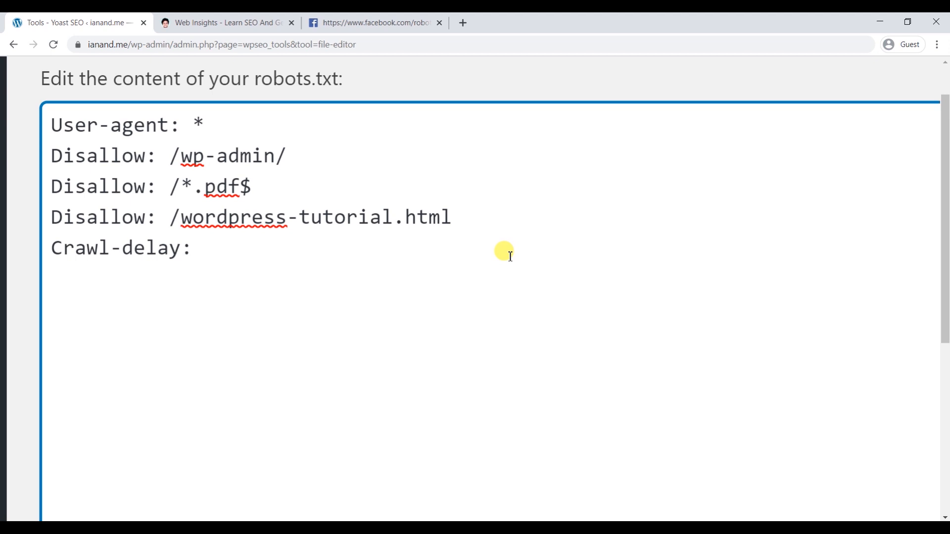
type(": 20")
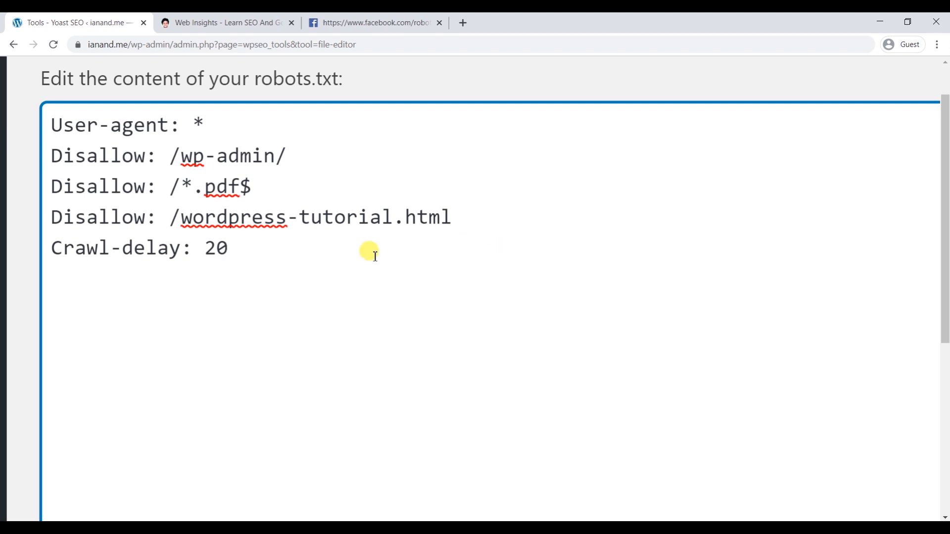
left_click_drag(228, 249, 41, 252)
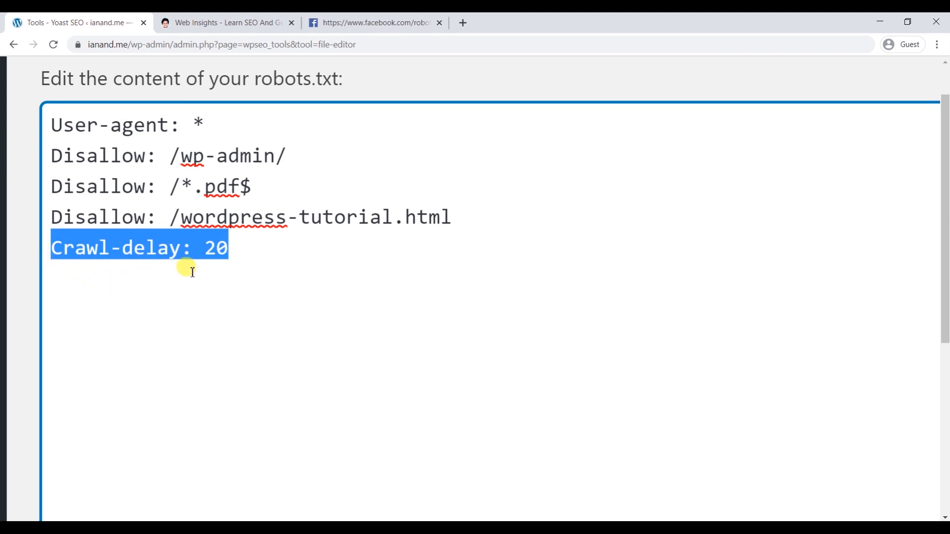
- Start a 'Sitemap' line after Crawl-delay: 20, correcting it to a capital S
left_click(326, 248)
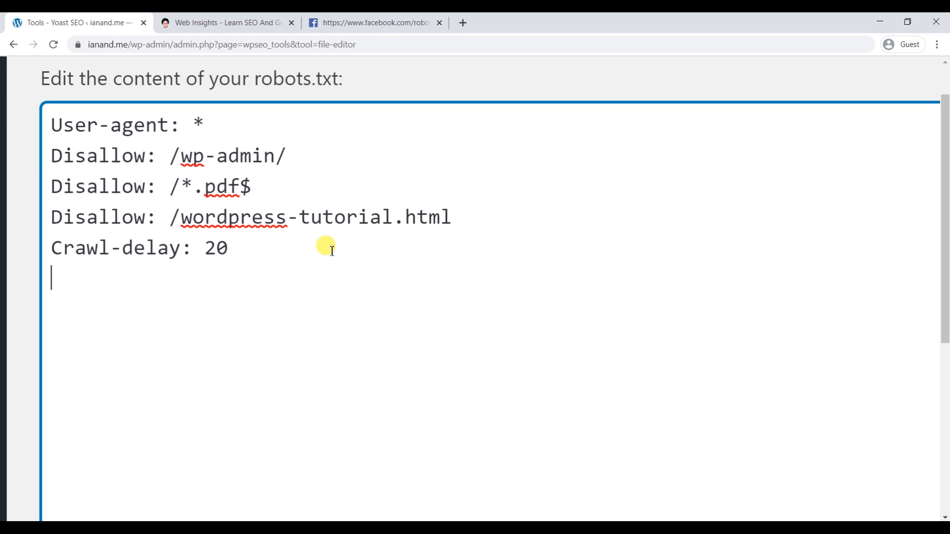
type("sitemap")
key("Left")
key("Left")
key("Left")
key("Left")
key("Left")
key("Left")
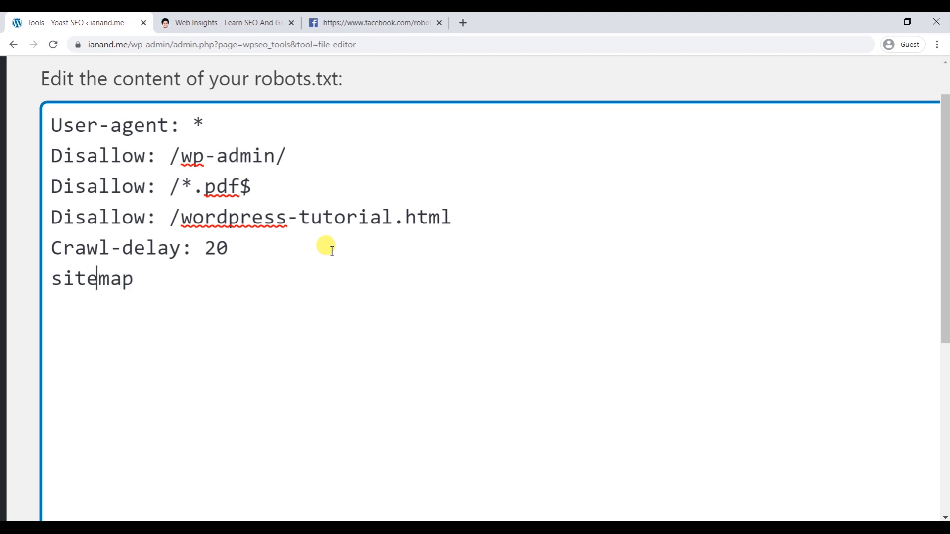
key("BackSpace")
type("s")
key("BackSpace")
type("S")
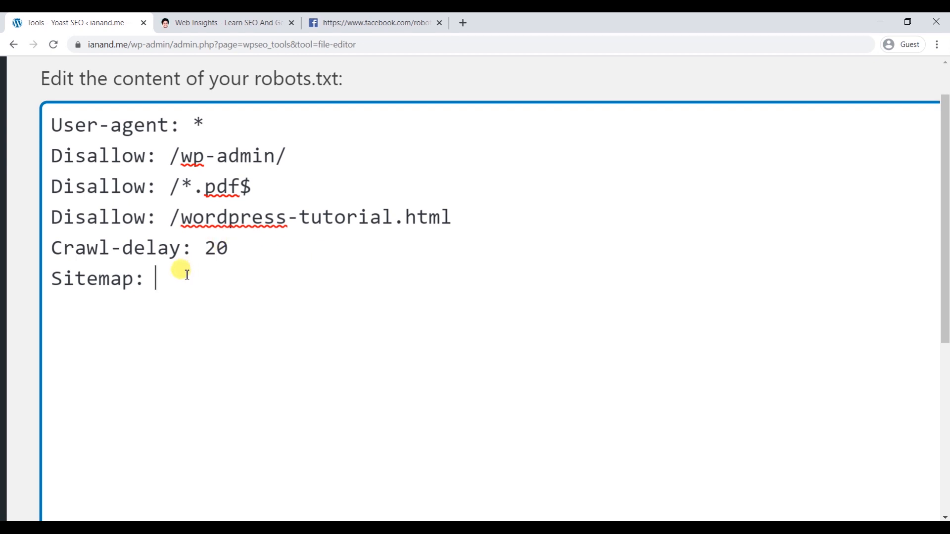
left_click(237, 25)
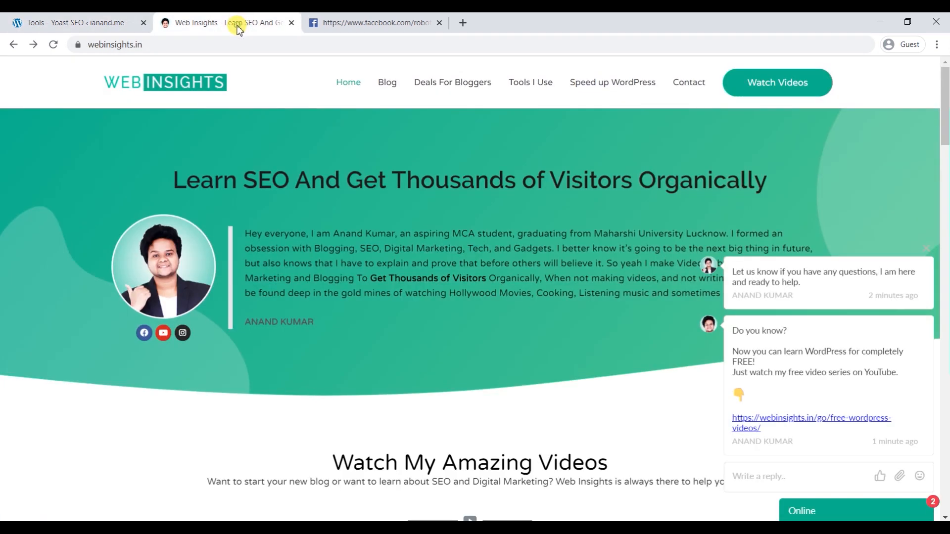
left_click(202, 44)
left_click(202, 44)
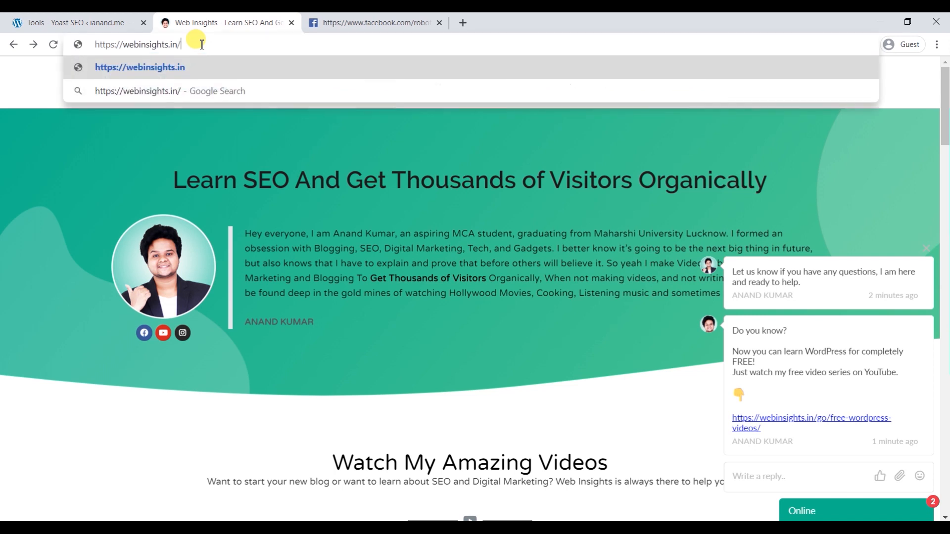
type("sitemap.xml")
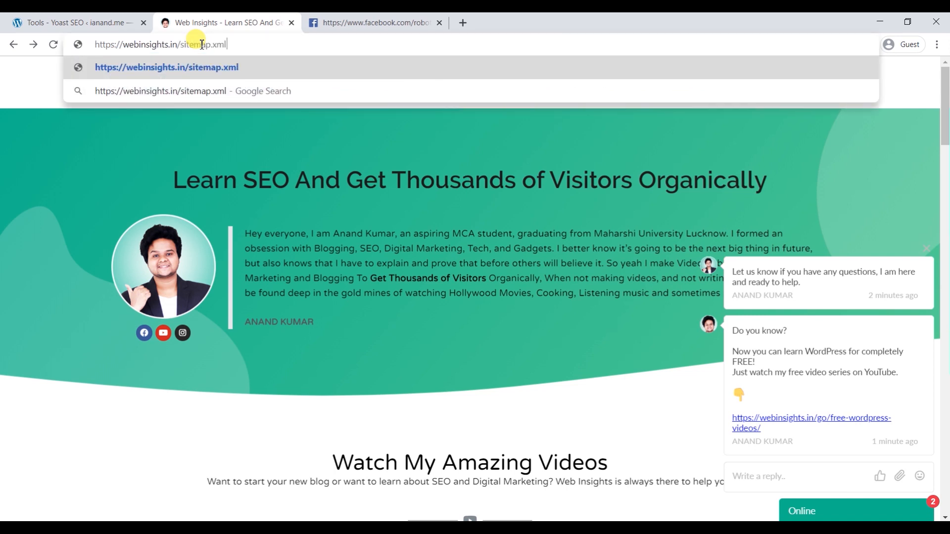
key("Return")
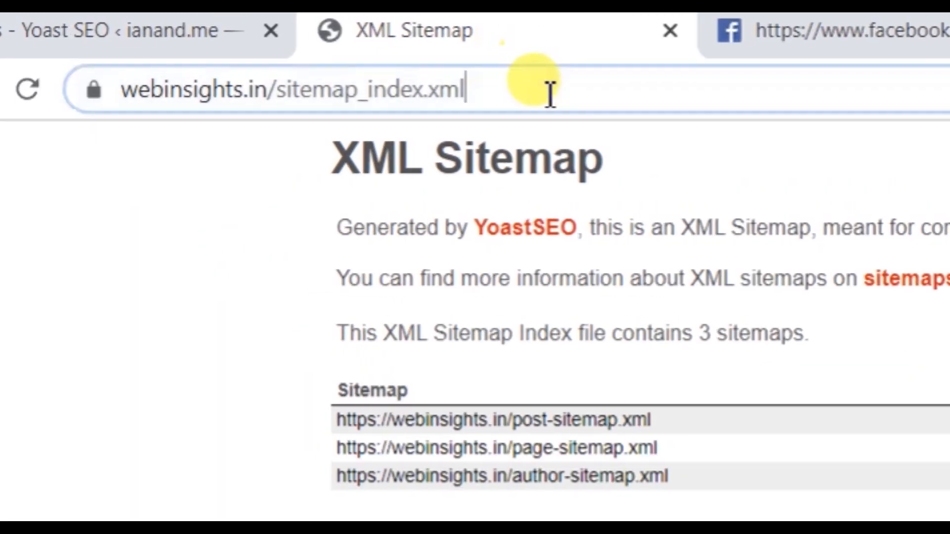
left_click_drag(247, 45, 81, 39)
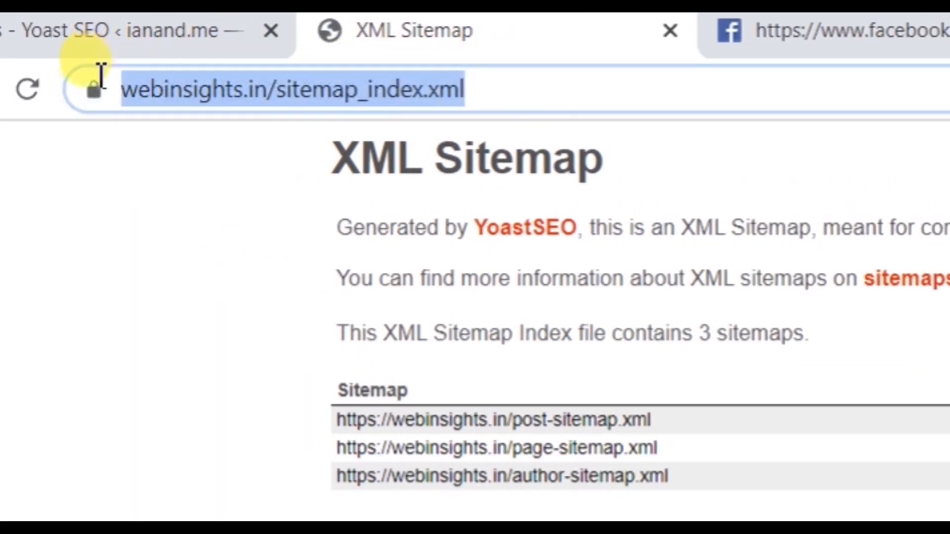
right_click(218, 96)
left_click(336, 261)
left_click(242, 47)
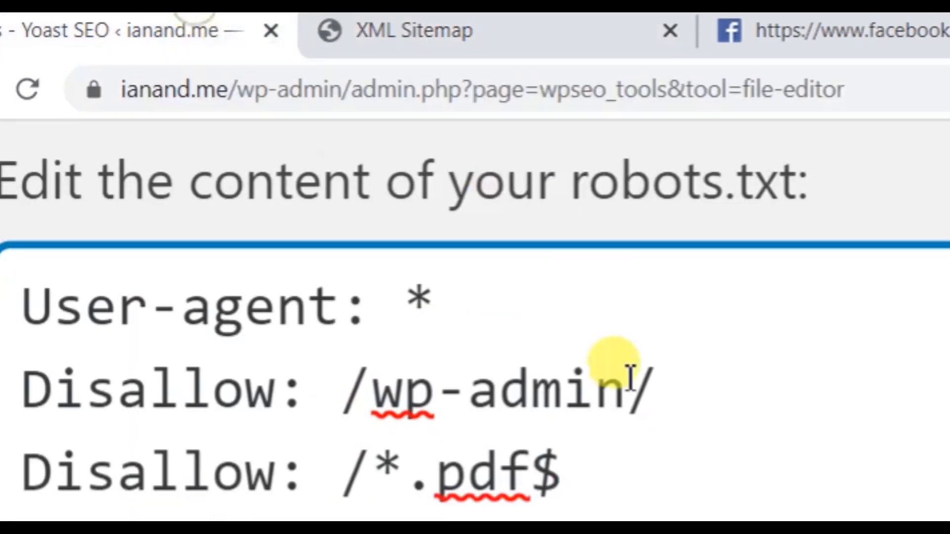
key("ctrl+v")
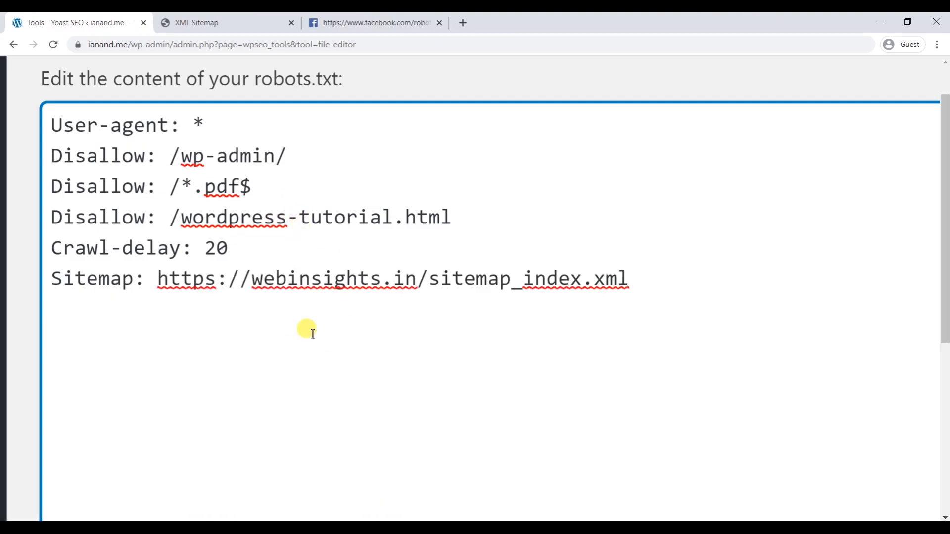
left_click(154, 280)
type("/\\")
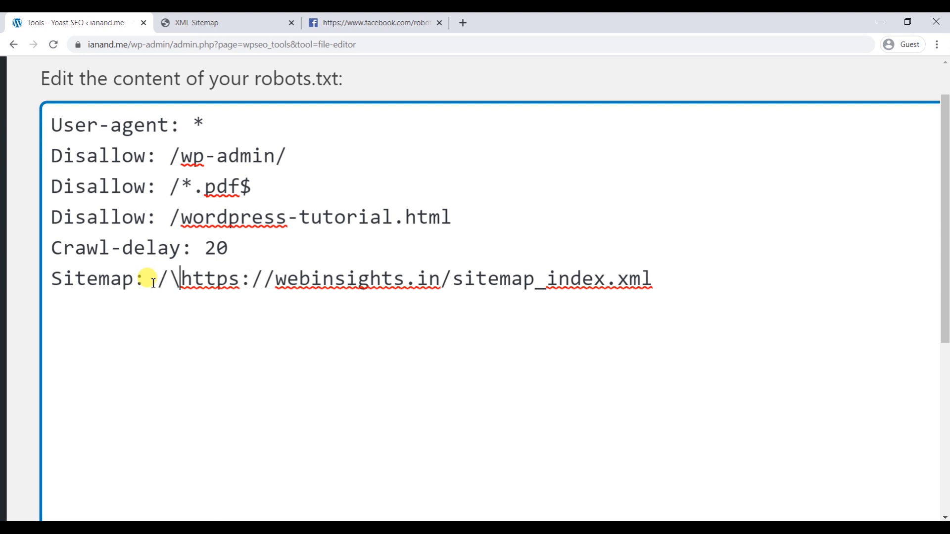
key("BackSpace")
key("BackSpace")
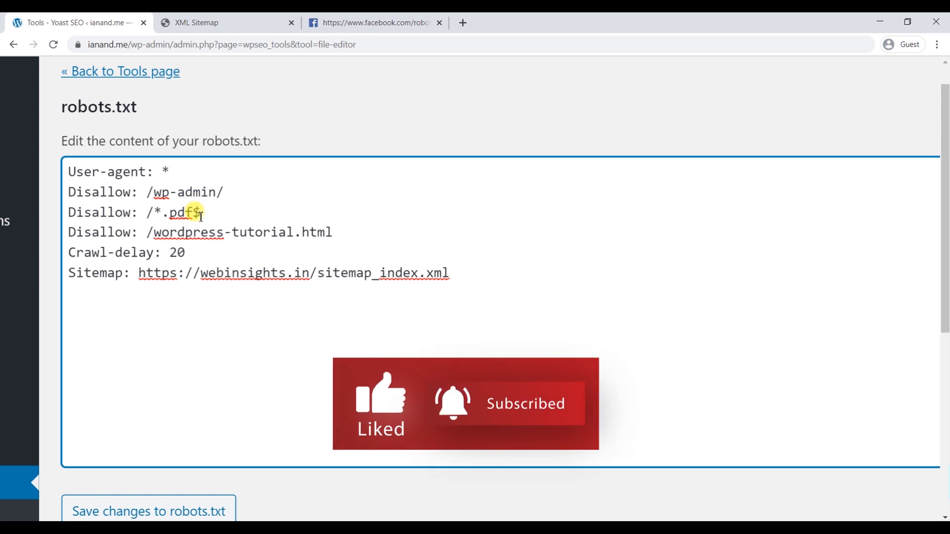
- Change the first Disallow path from /wp-admin/ to /images/, leaving the other rules unchanged
left_click(146, 214)
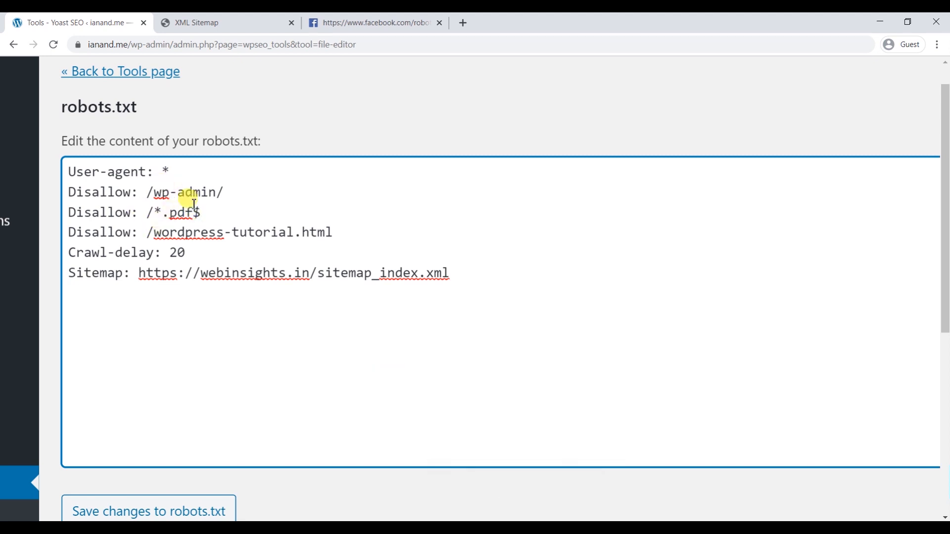
left_click_drag(170, 172, 67, 171)
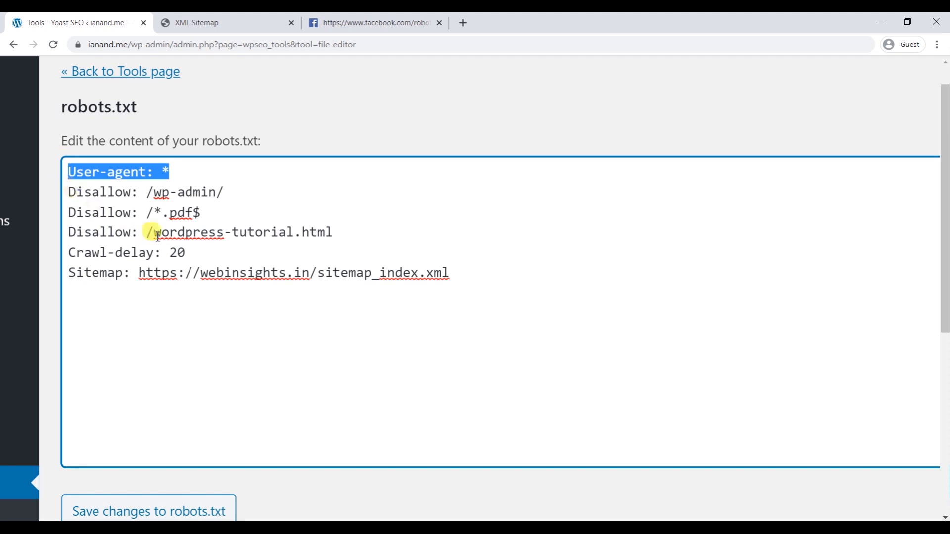
left_click_drag(233, 192, 153, 189)
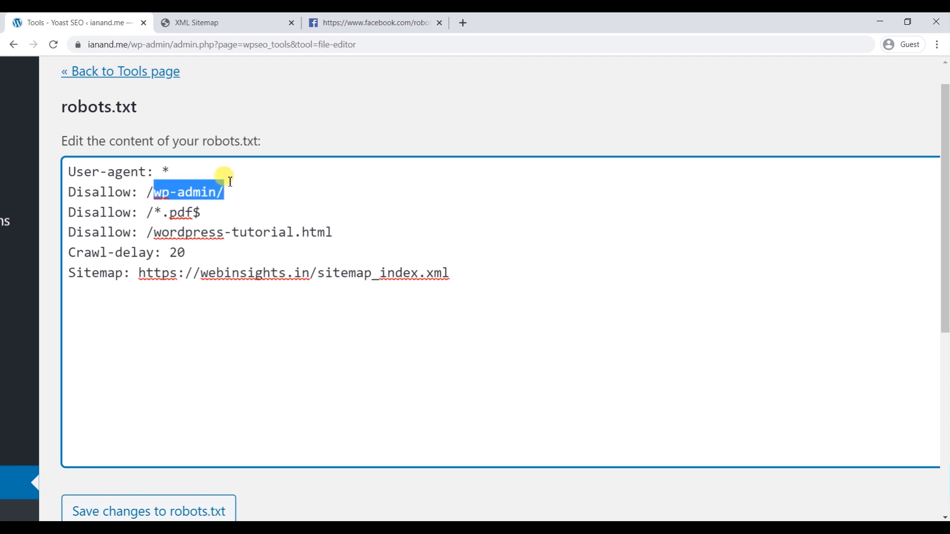
key("Left")
key("ctrl+shift+Right")
key("ctrl+shift+Right")
key("ctrl+shift+Right")
key("ctrl+shift+Right")
key("shift+Left")
type("images")
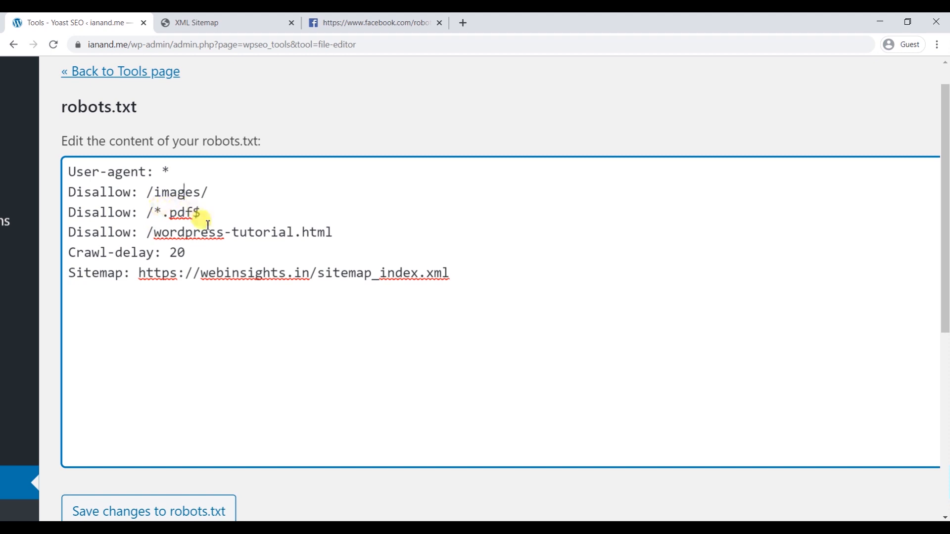
left_click_drag(205, 213, 67, 225)
left_click_drag(146, 232, 336, 230)
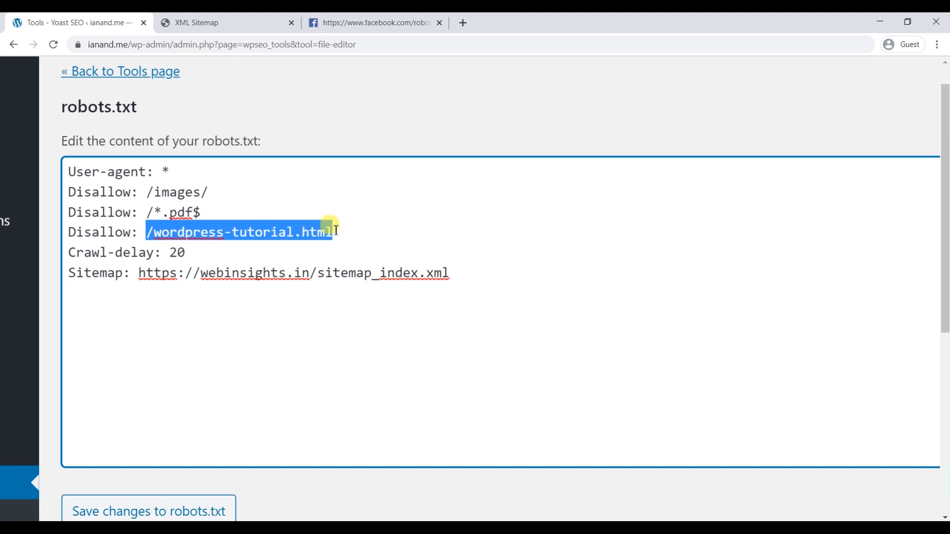
left_click(311, 231)
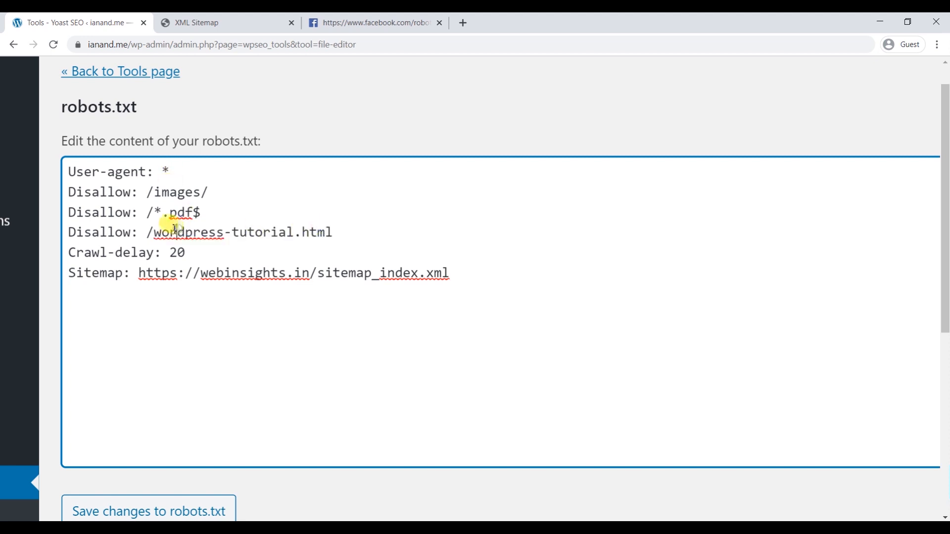
left_click_drag(154, 228, 147, 228)
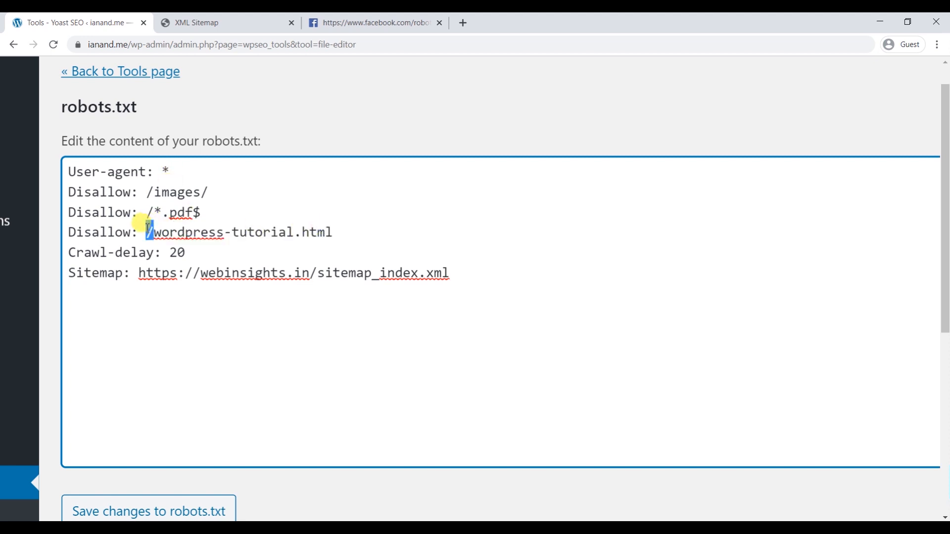
left_click(168, 252)
left_click_drag(67, 255, 186, 259)
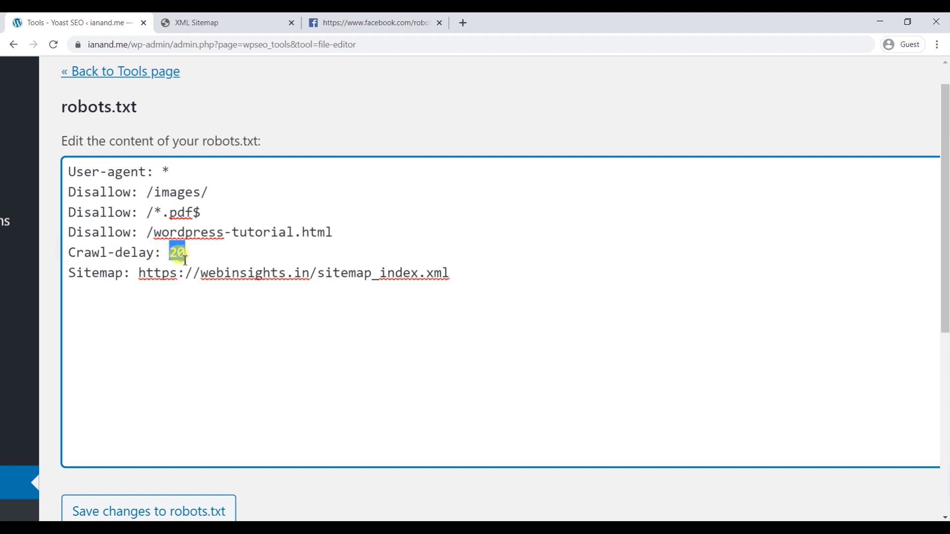
left_click(186, 254)
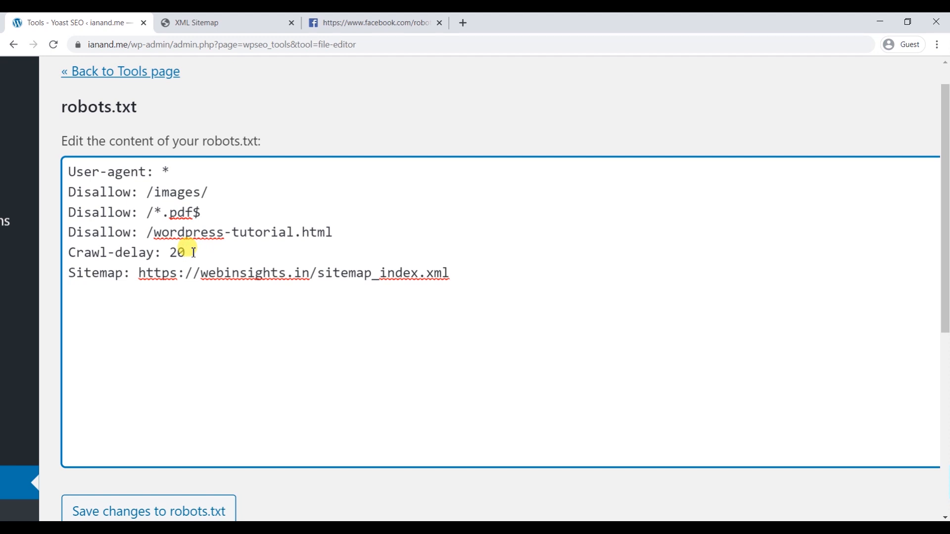
left_click_drag(187, 253, 170, 253)
left_click(178, 253)
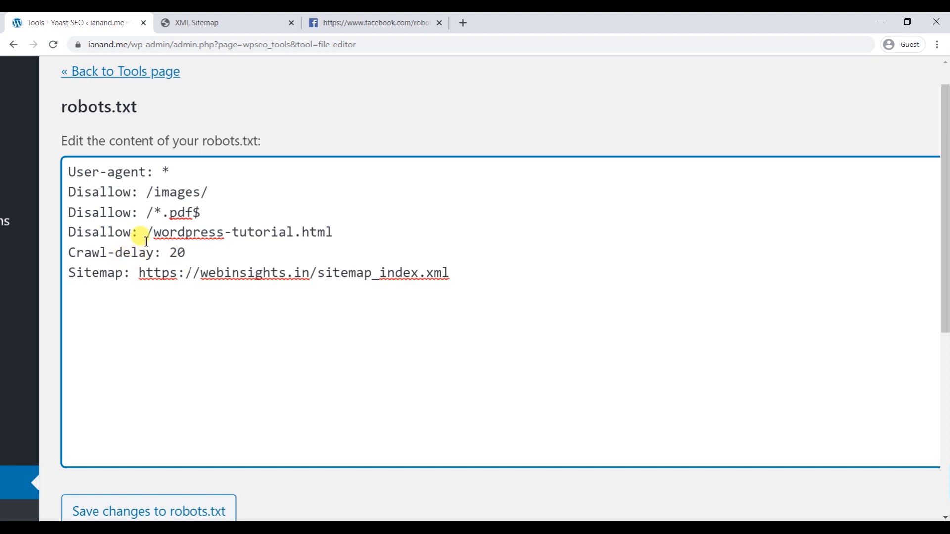
left_click_drag(130, 273, 70, 271)
left_click_drag(138, 273, 447, 268)
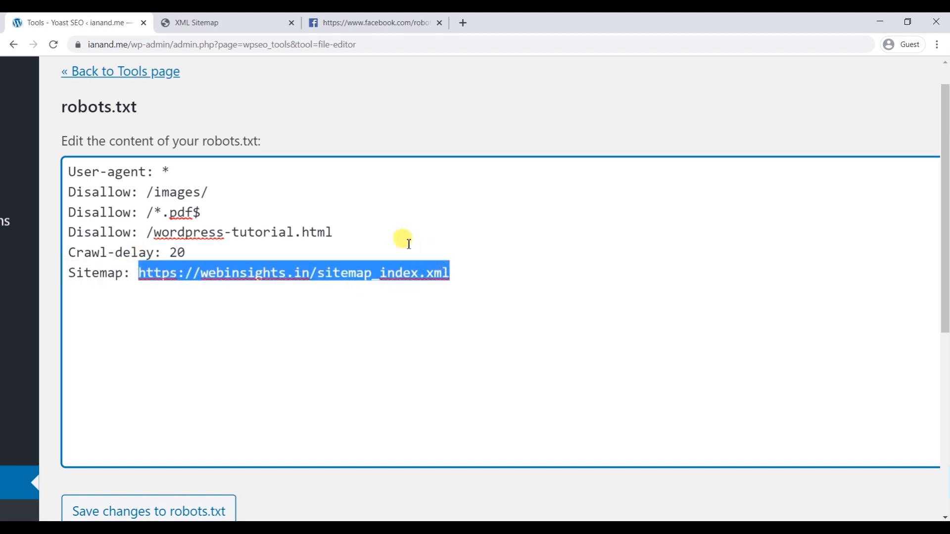
left_click(316, 184)
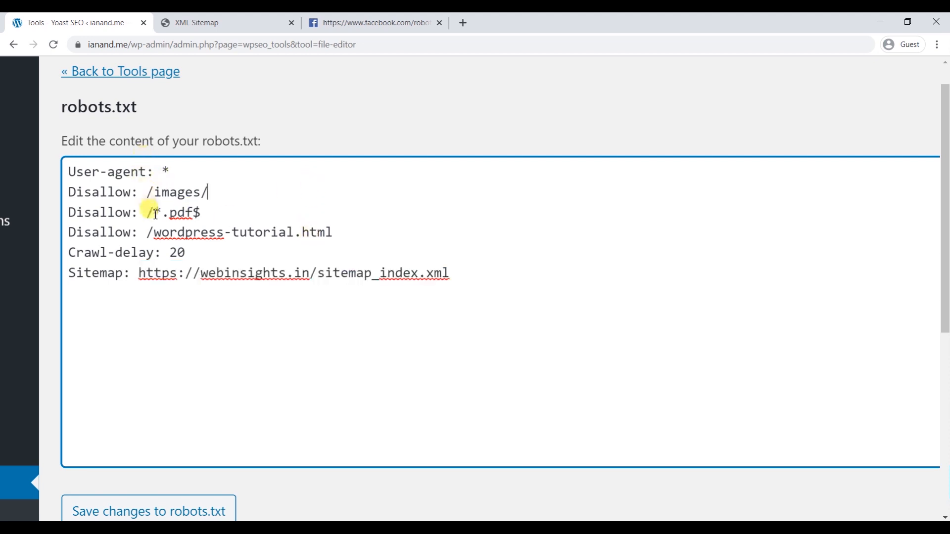
left_click_drag(141, 272, 439, 273)
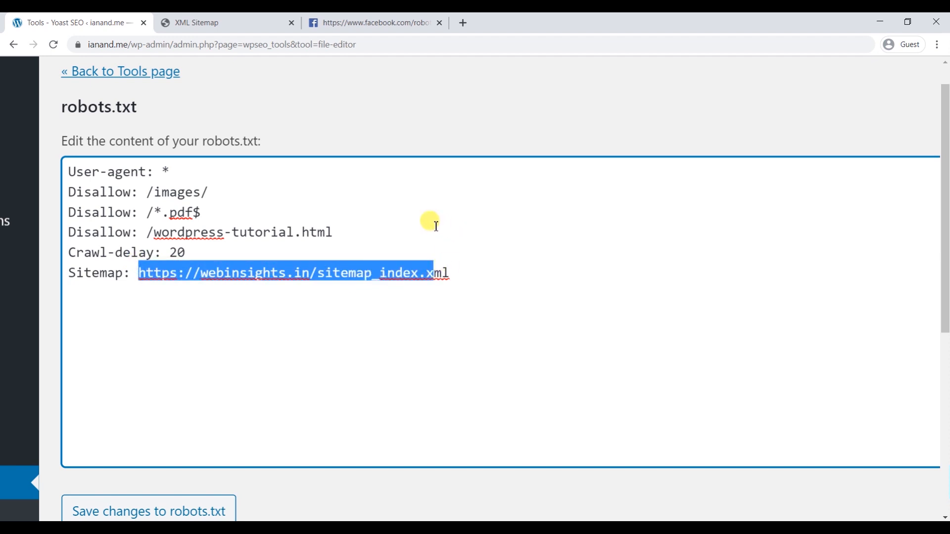
scroll(350, 204, "down", 5)
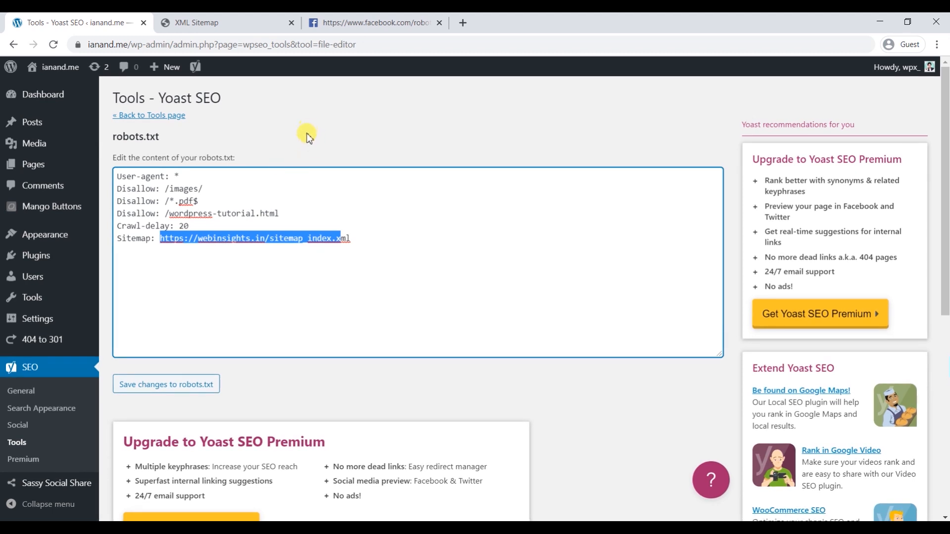
left_click(296, 191)
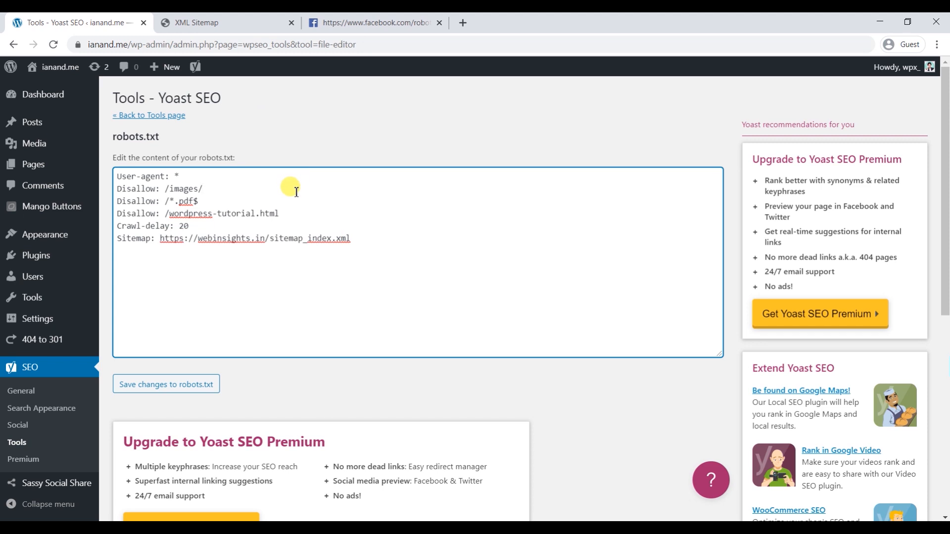